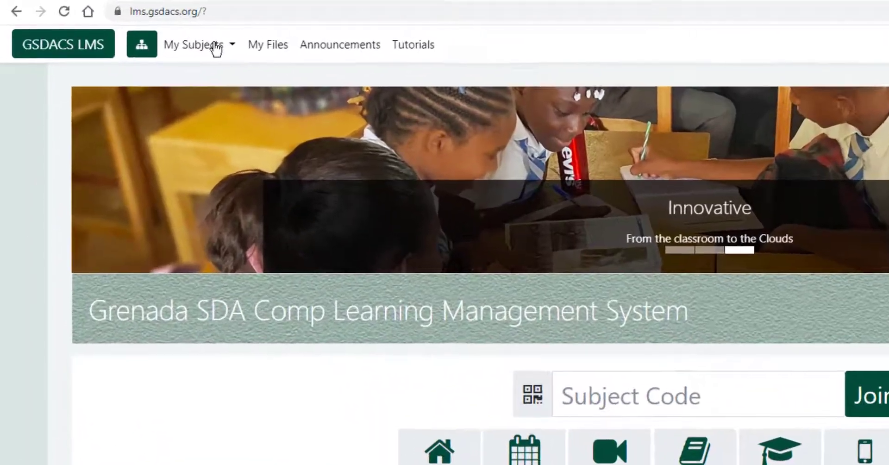
Open the Forms 3A1&3A2 Caribbean History subject and turn on its editing mode
click(133, 28)
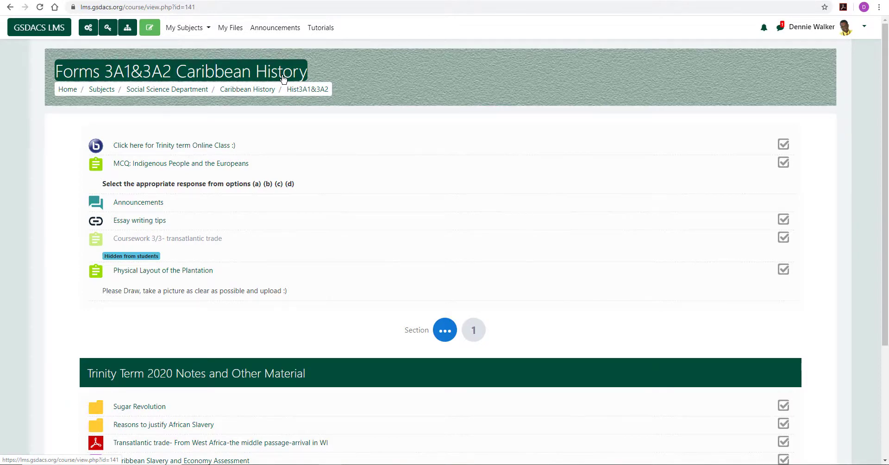
click(148, 28)
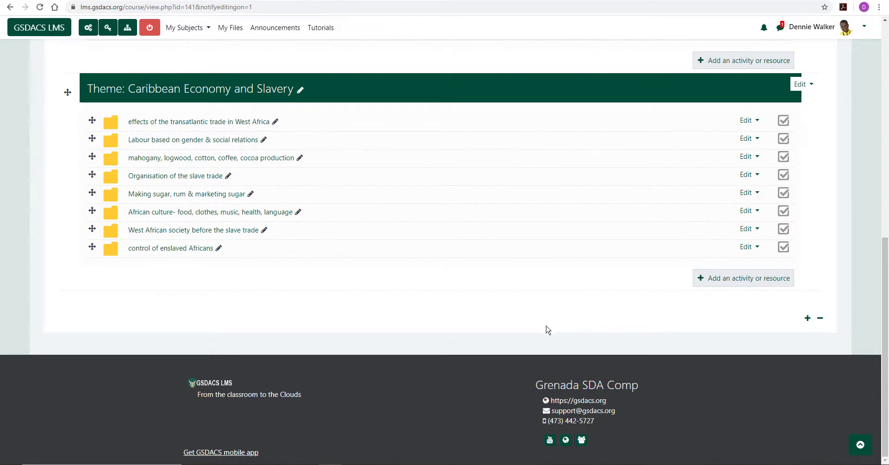
Add a new Attendance activity to the subject's general section, above Trinity Term 2020 Notes and Other Material
scroll(405, 299, up, 1)
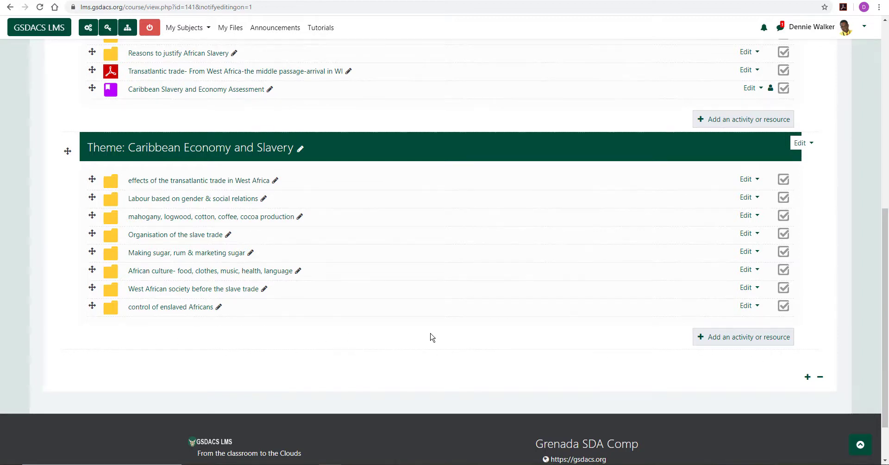
scroll(431, 336, up, 8)
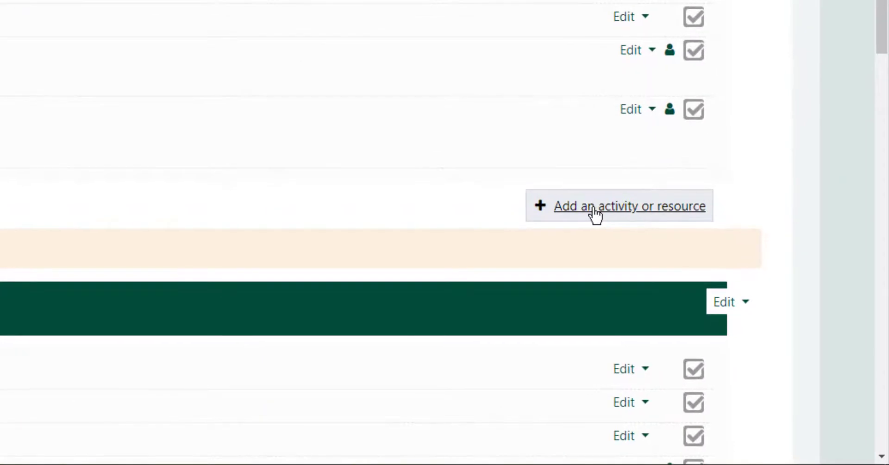
click(595, 213)
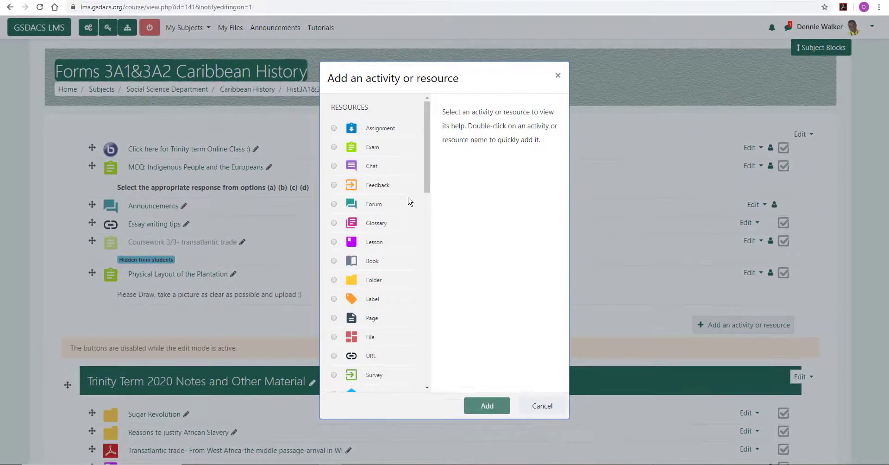
drag(424, 186, 422, 280)
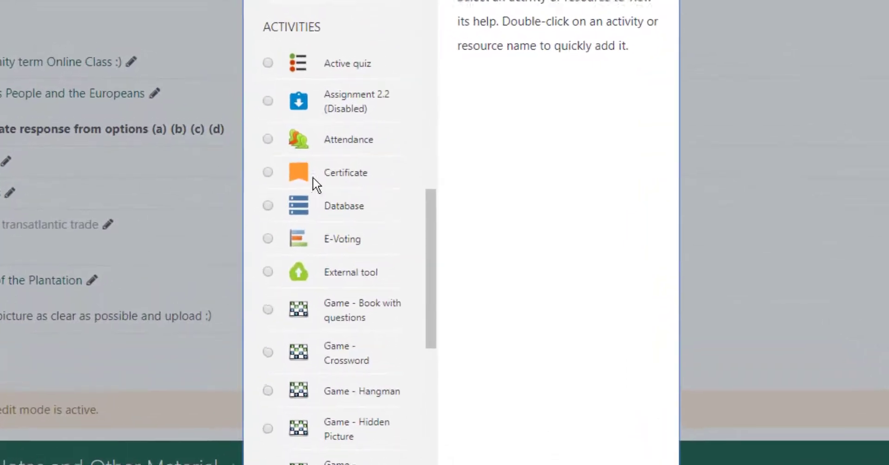
click(257, 120)
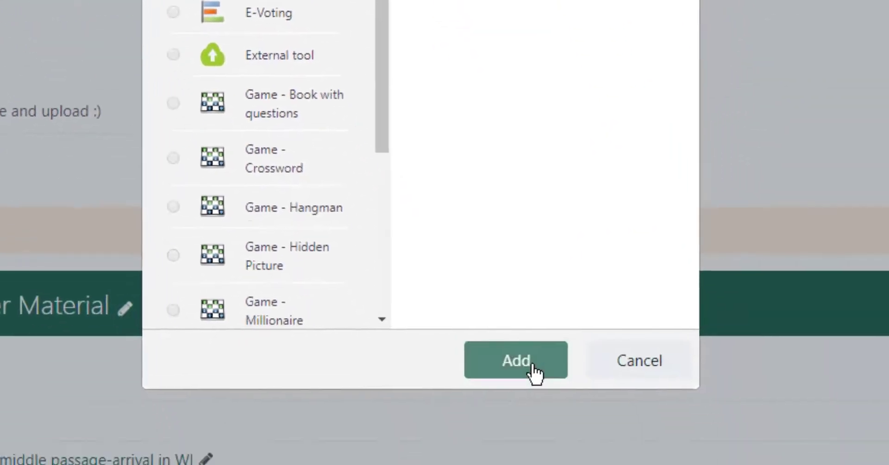
click(532, 370)
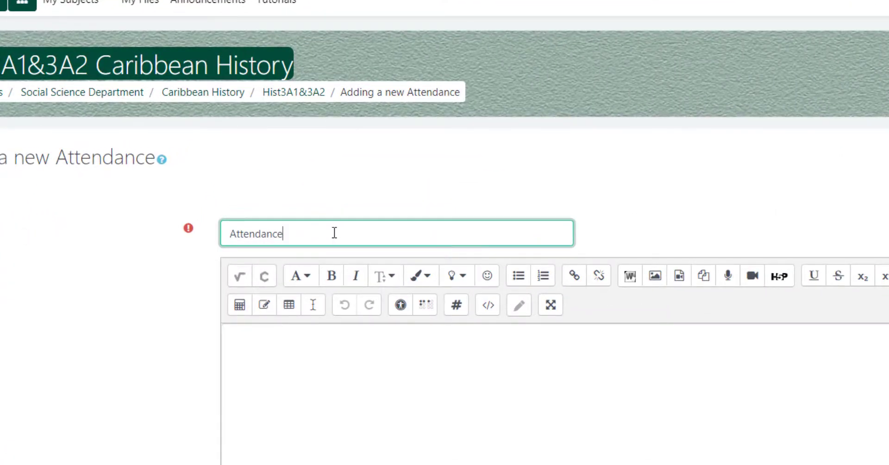
Name the activity "Attendance Register" and describe it as "This register will be used for recording students participation in this subject"
text(Register)
click(286, 355)
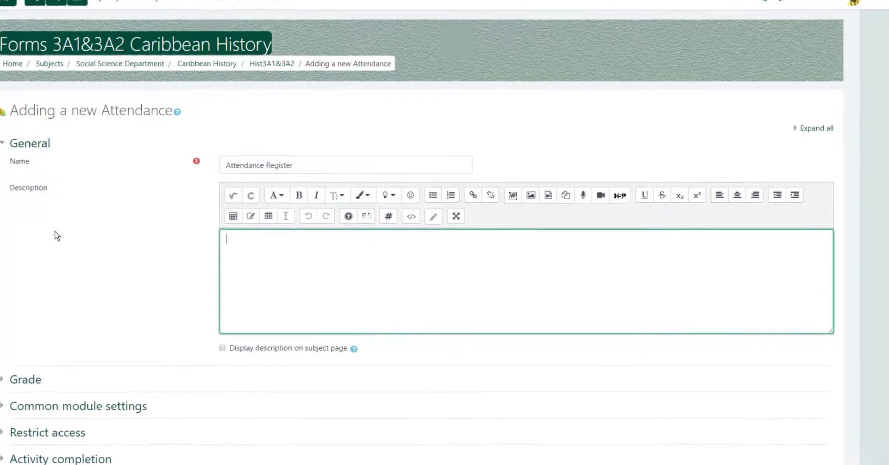
text(This register will be used for recording students participation in this subject)
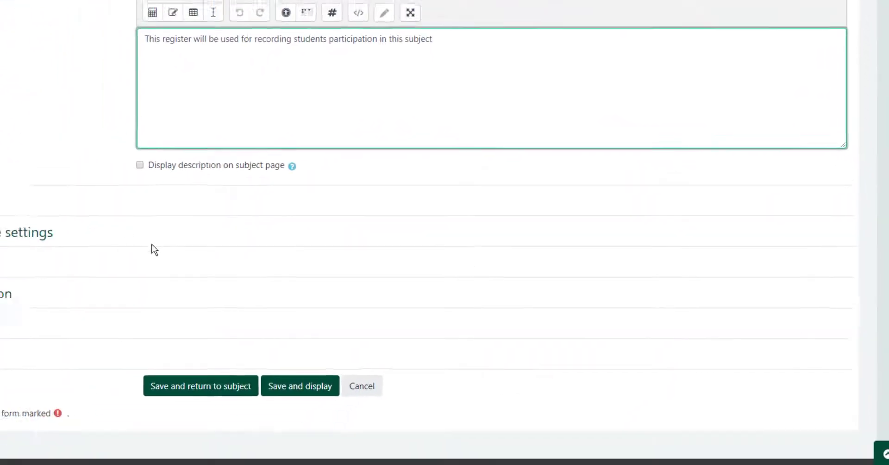
Set the attendance grade type to Point with a maximum grade of 10
click(79, 242)
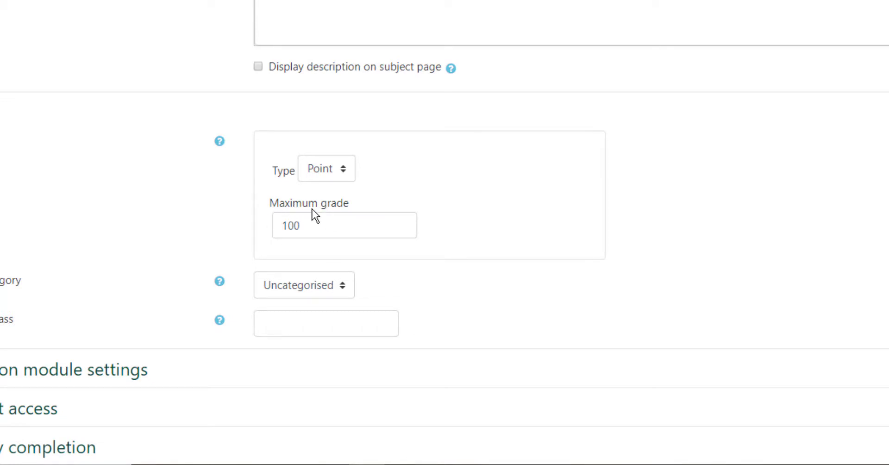
click(338, 172)
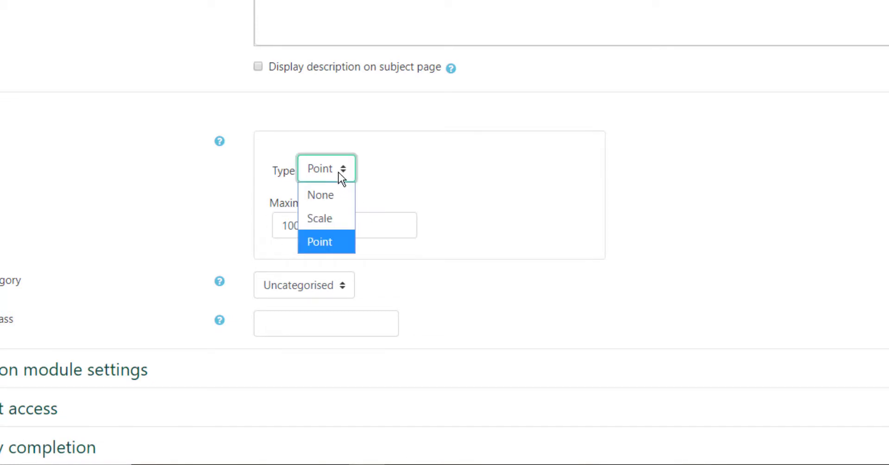
click(332, 242)
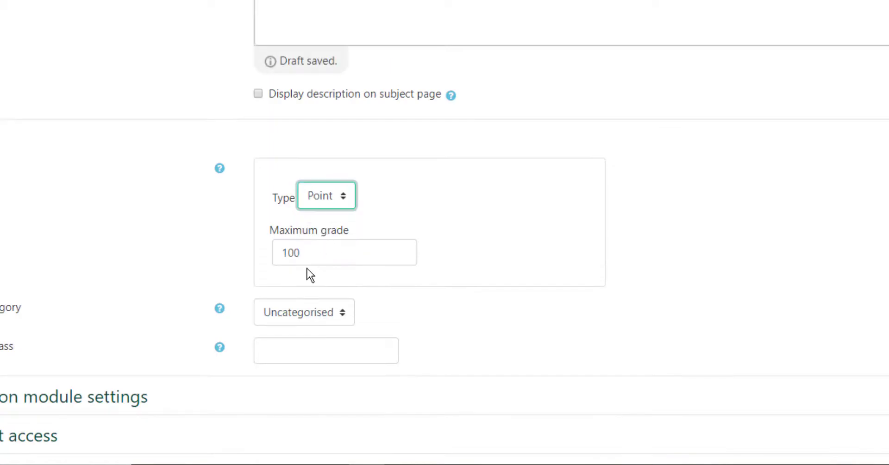
click(315, 255)
drag(315, 255, 243, 256)
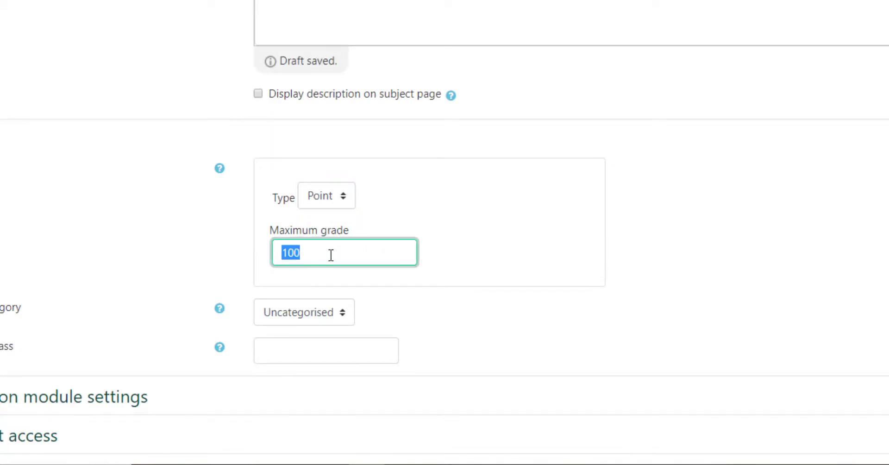
text(10)
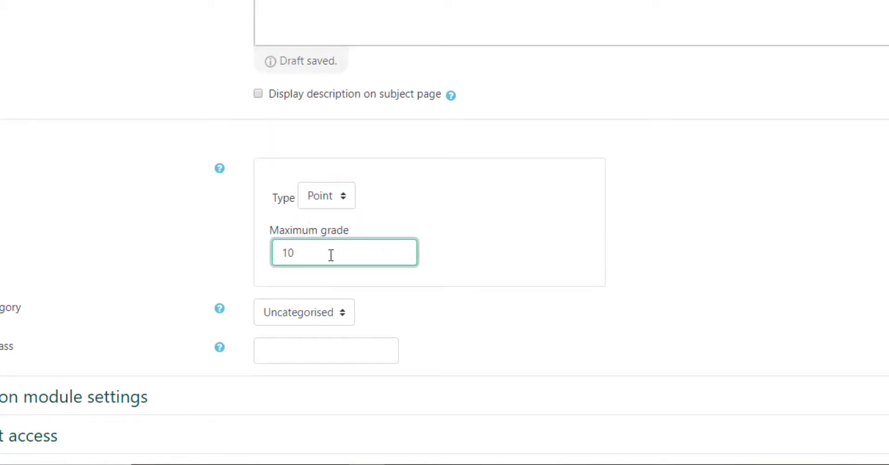
Set the grade to pass to 7, and save and display the attendance activity
scroll(416, 259, down, 2)
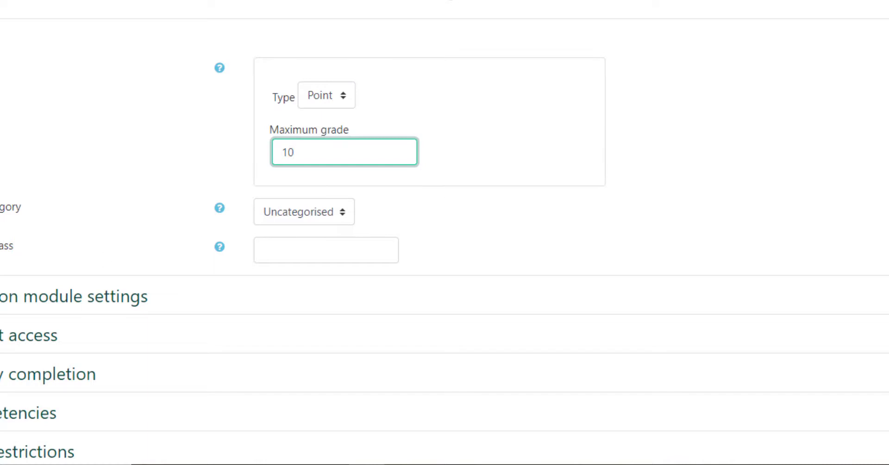
click(266, 250)
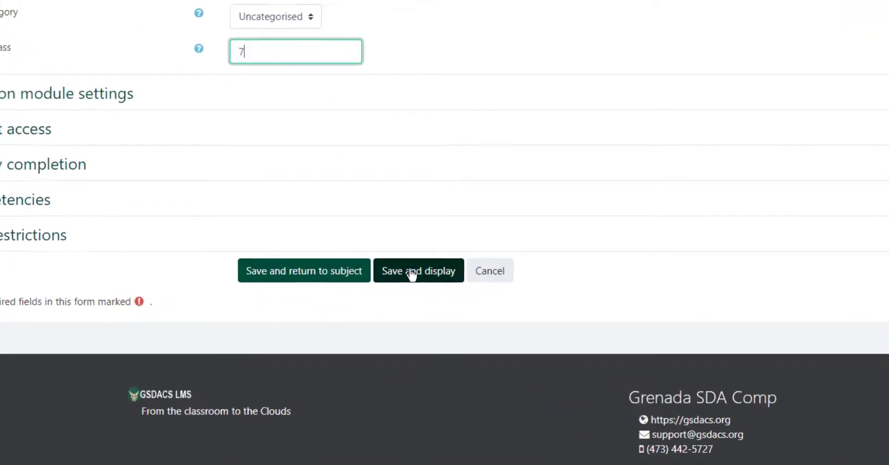
click(412, 273)
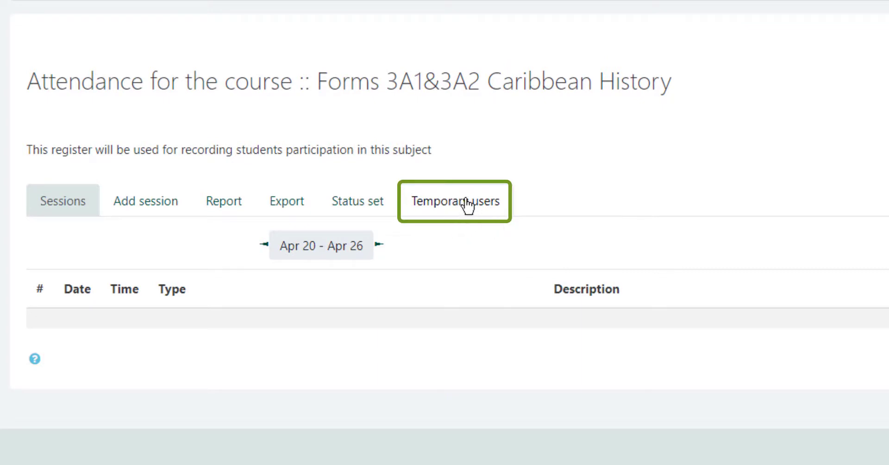
View the temporary user form and examine the points assigned to each attendance status in the status set
click(468, 207)
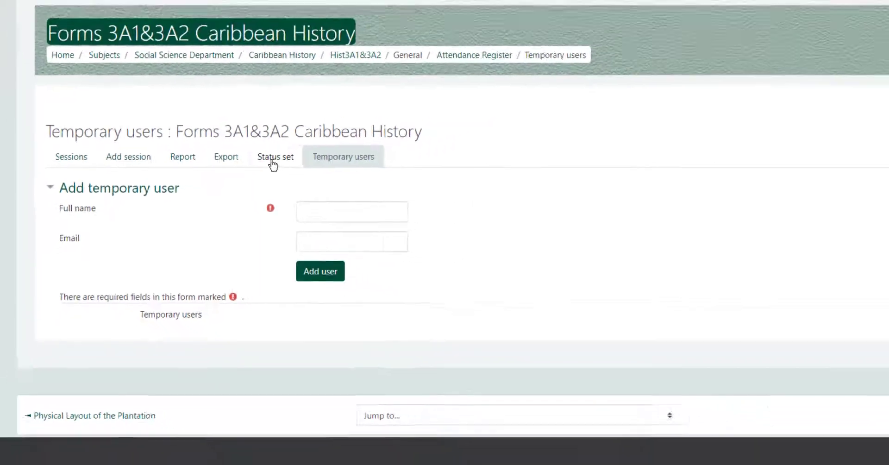
click(358, 118)
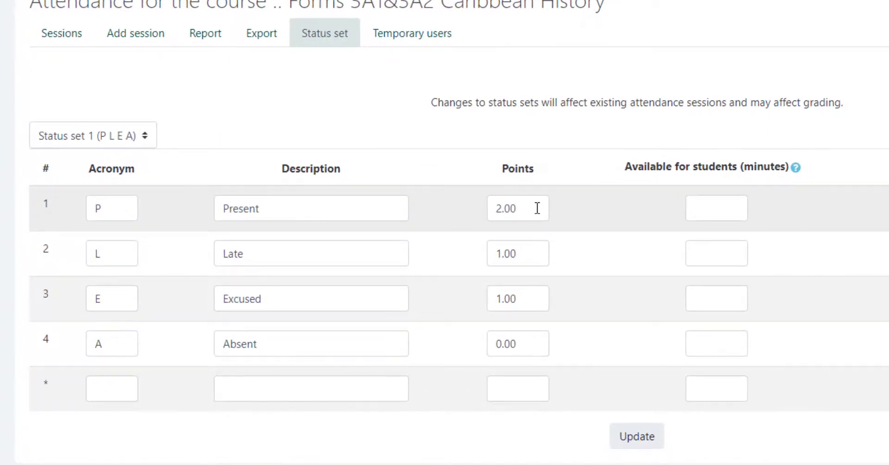
click(537, 208)
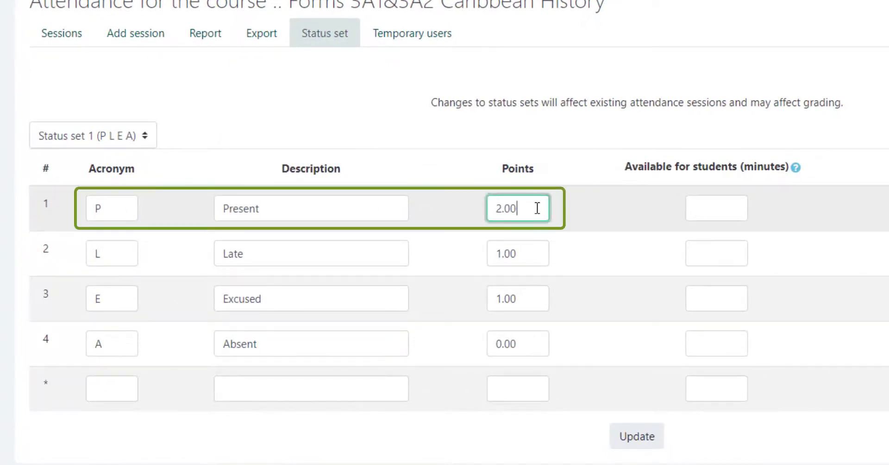
click(523, 253)
click(523, 299)
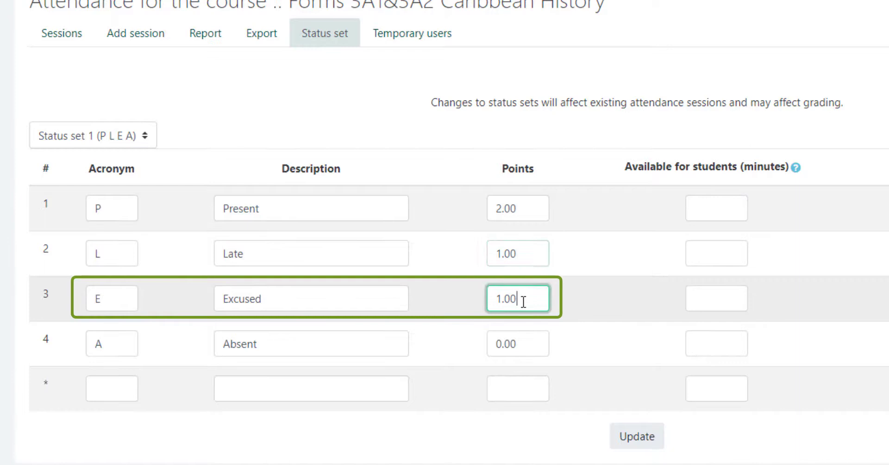
click(524, 342)
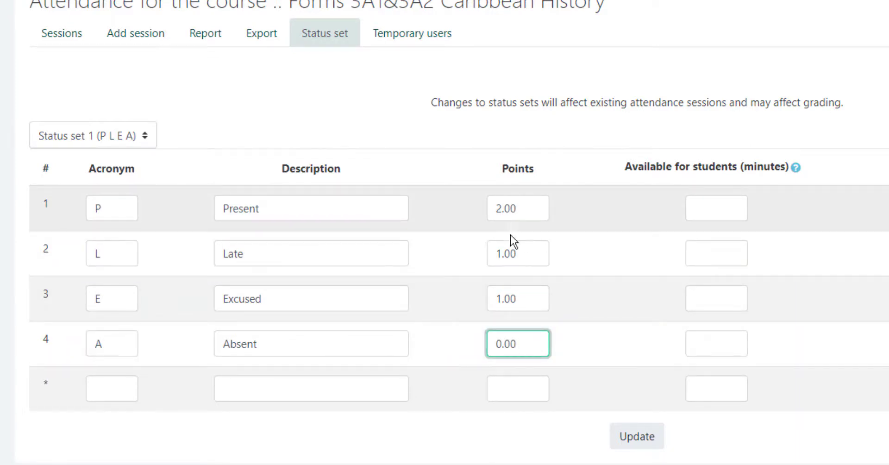
click(522, 252)
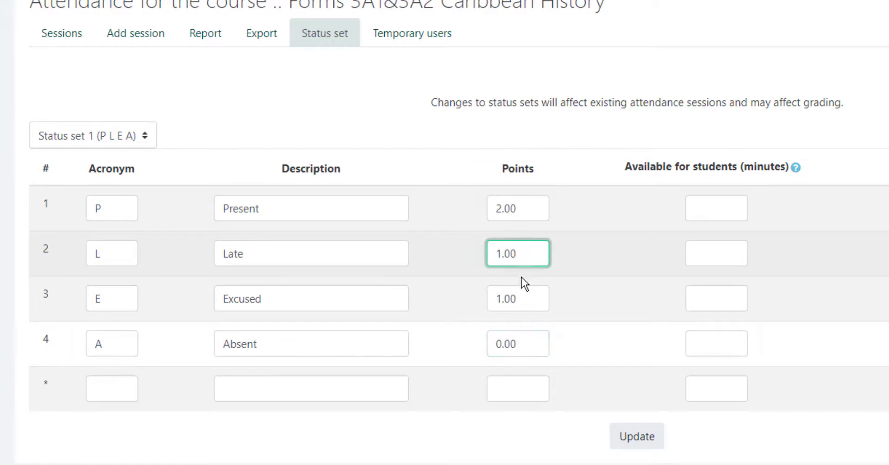
Set the points for the Excused status to 2 and update the status set
click(501, 298)
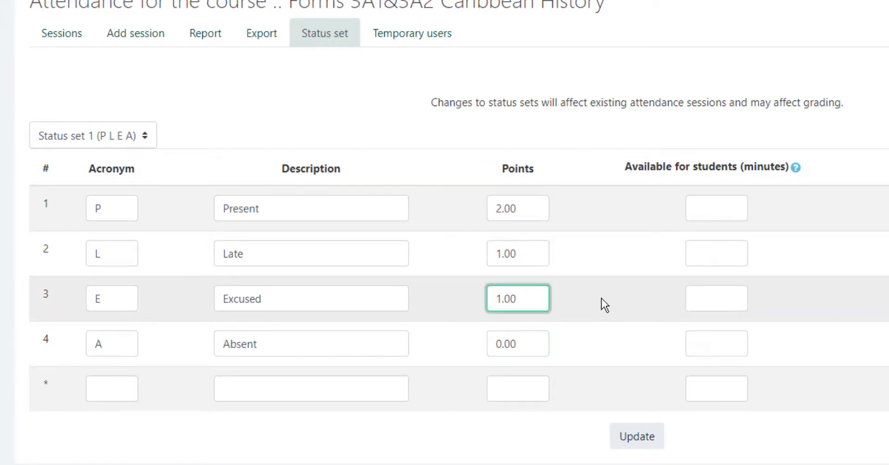
key(BackSpace)
text(2)
click(529, 346)
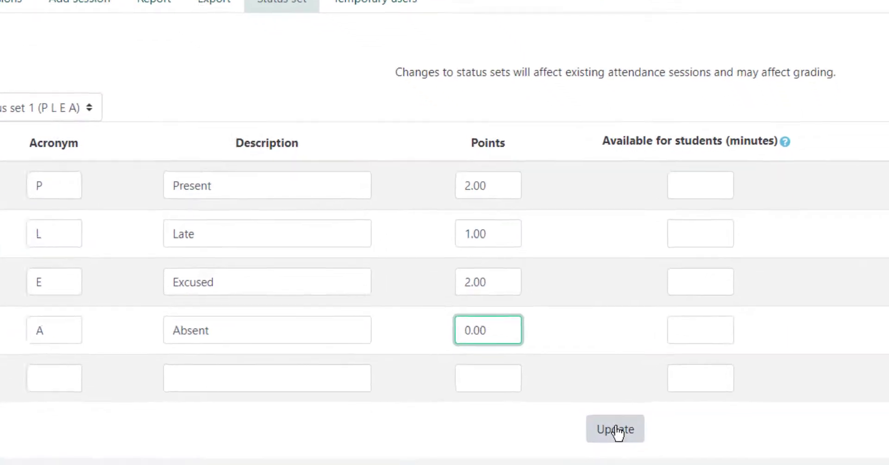
click(617, 430)
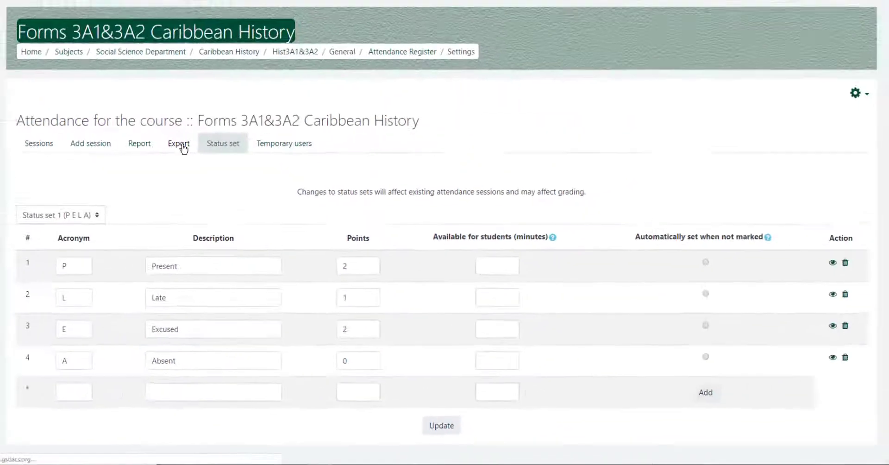
Open the attendance export settings and set Export specific users to Yes
click(201, 172)
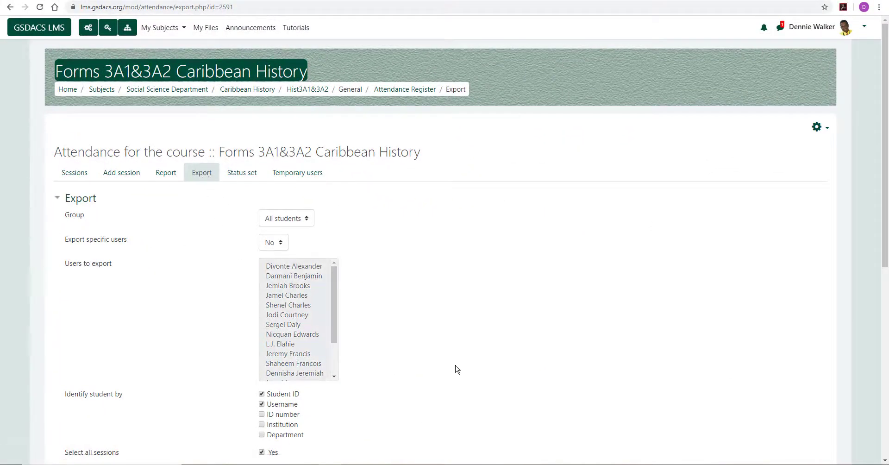
scroll(445, 289, down, 3)
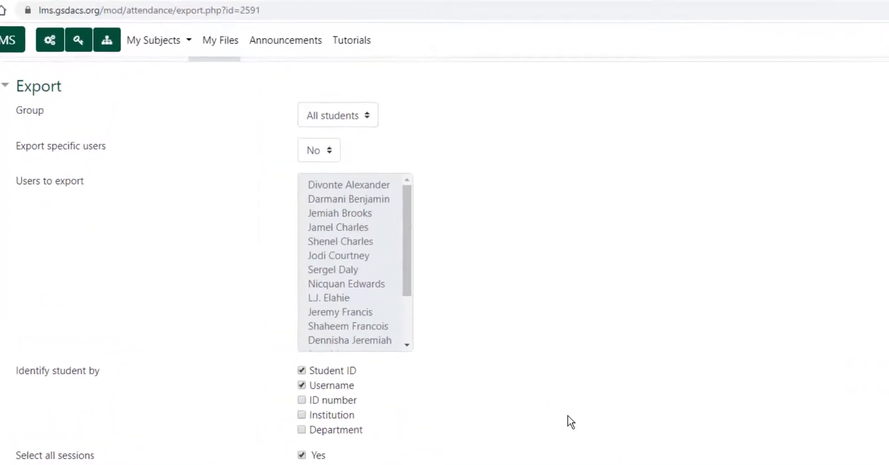
scroll(567, 415, up, 2)
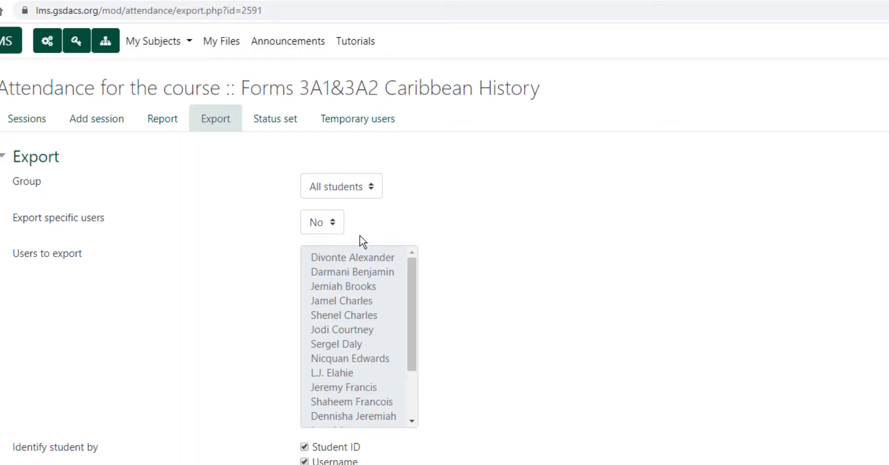
click(330, 226)
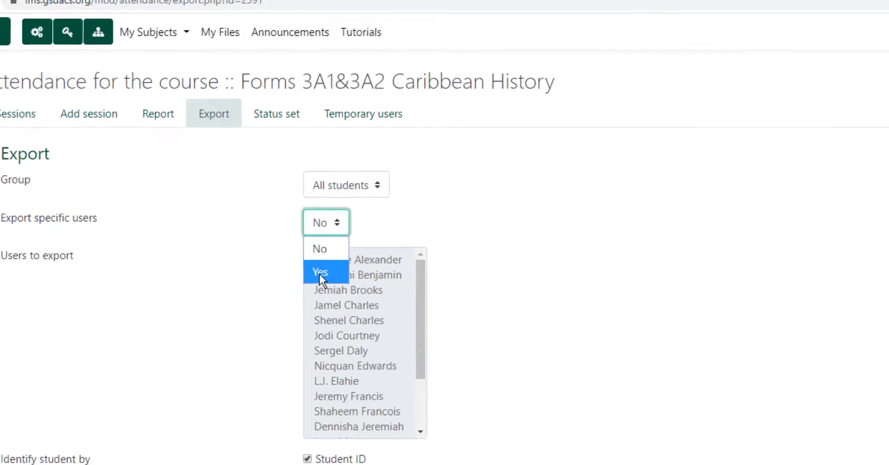
click(318, 271)
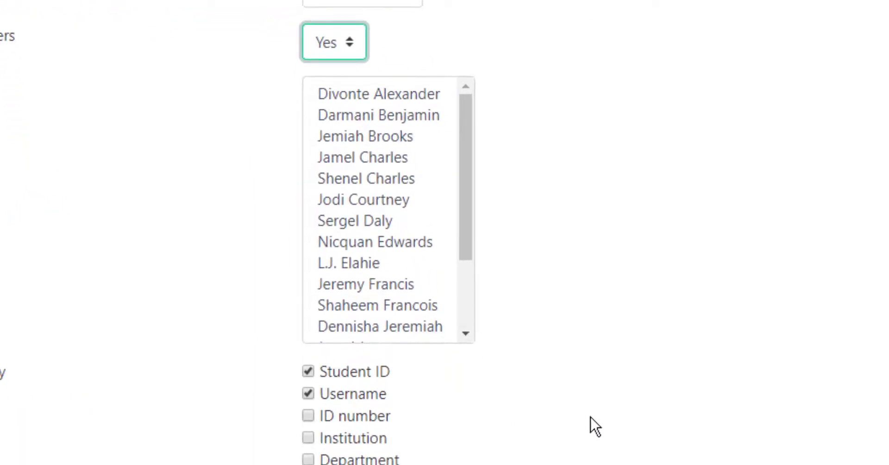
Turn off Select all sessions in the export settings so that the start and end of the period can be edited
scroll(651, 387, down, 3)
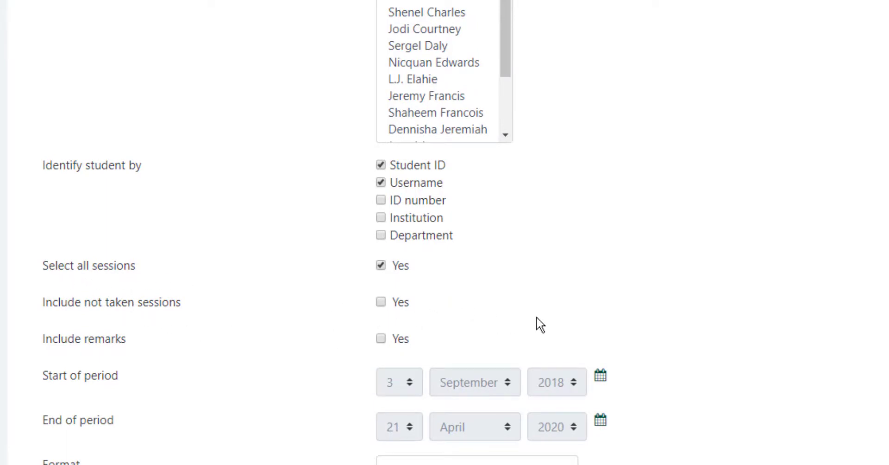
scroll(537, 323, down, 3)
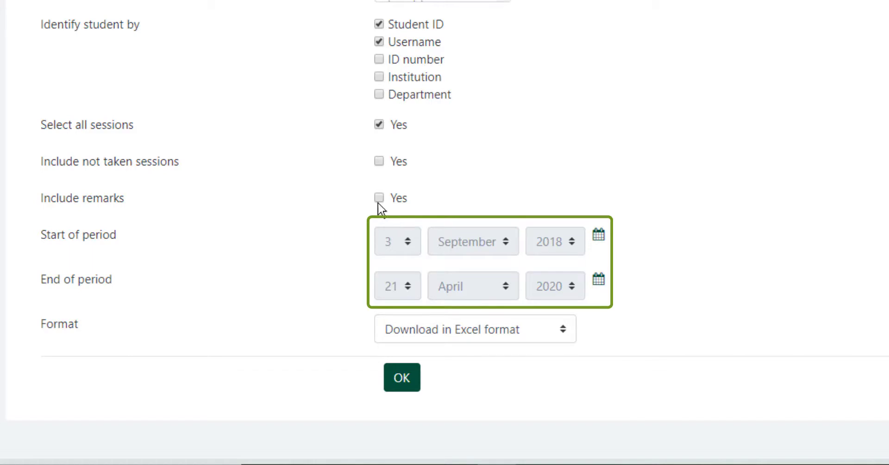
click(379, 124)
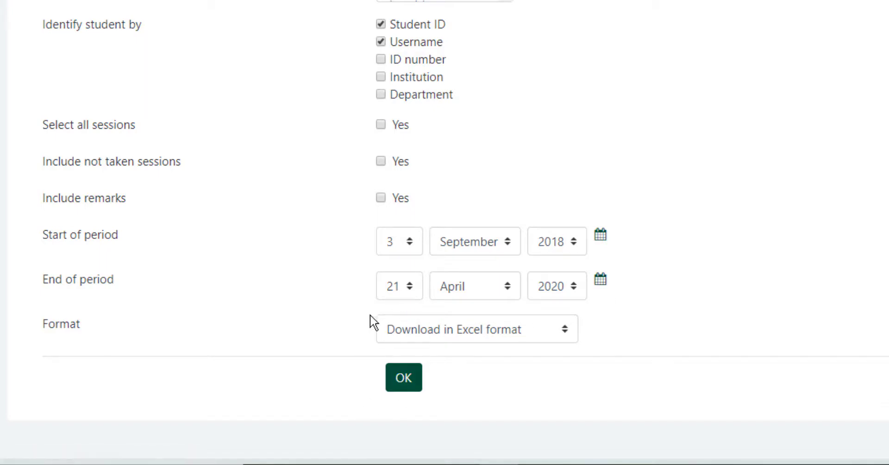
Review the users to export, student identifiers, period dates and Excel download format in the export settings
click(406, 377)
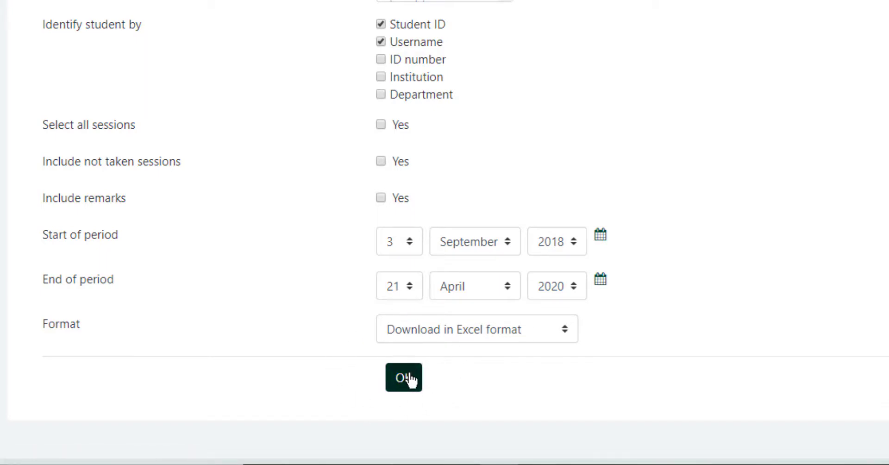
scroll(753, 307, up, 5)
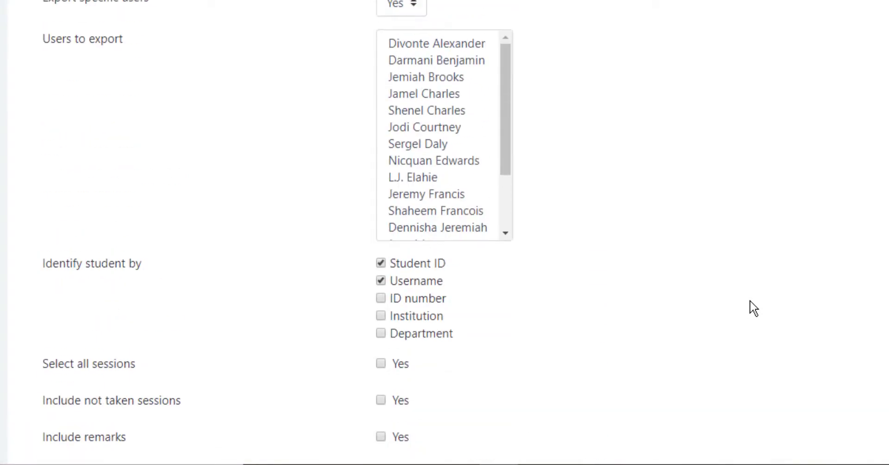
scroll(659, 333, down, 3)
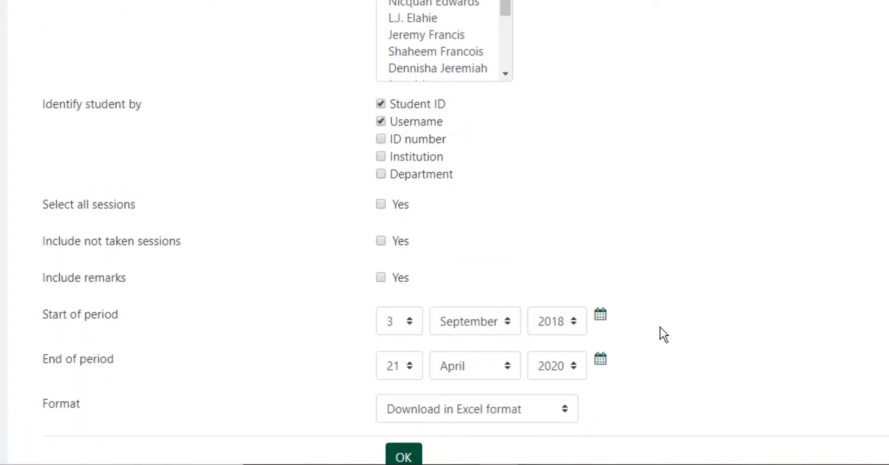
scroll(662, 334, up, 5)
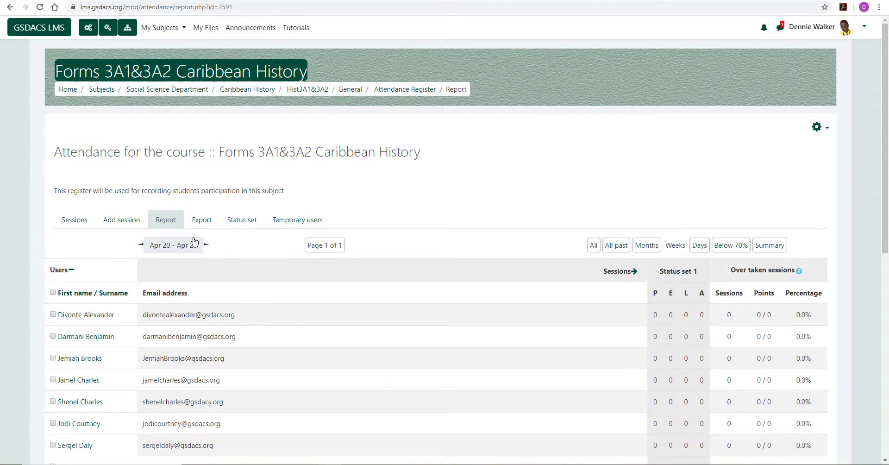
View the attendance report for all sessions and examine its summary of points and percentages per student
scroll(548, 343, down, 3)
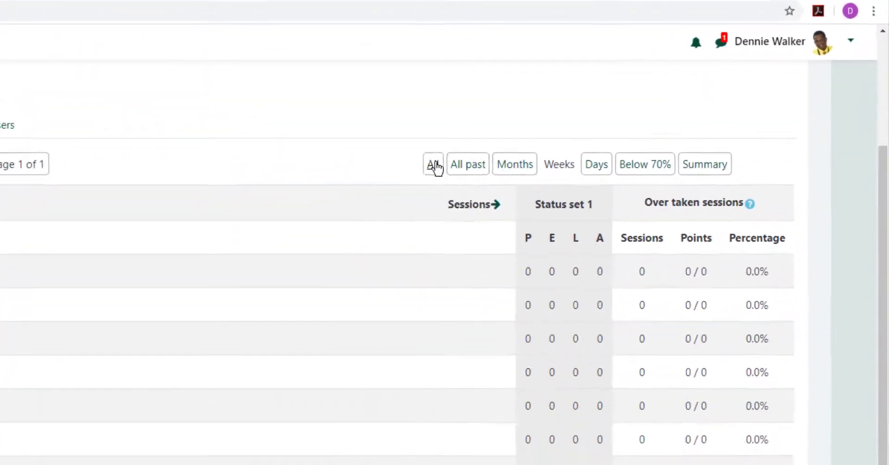
click(343, 197)
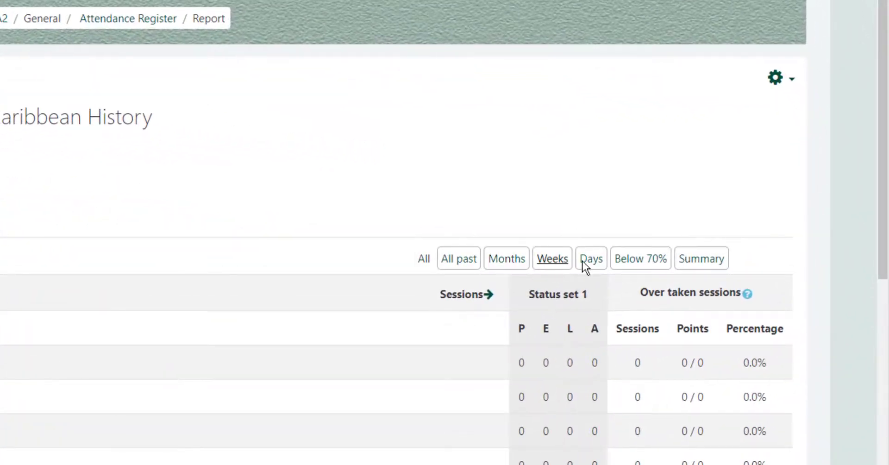
click(701, 259)
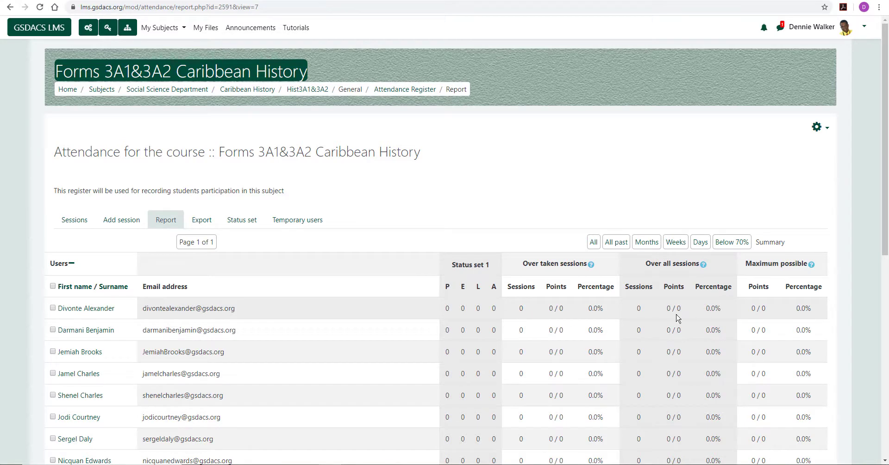
scroll(793, 313, down, 3)
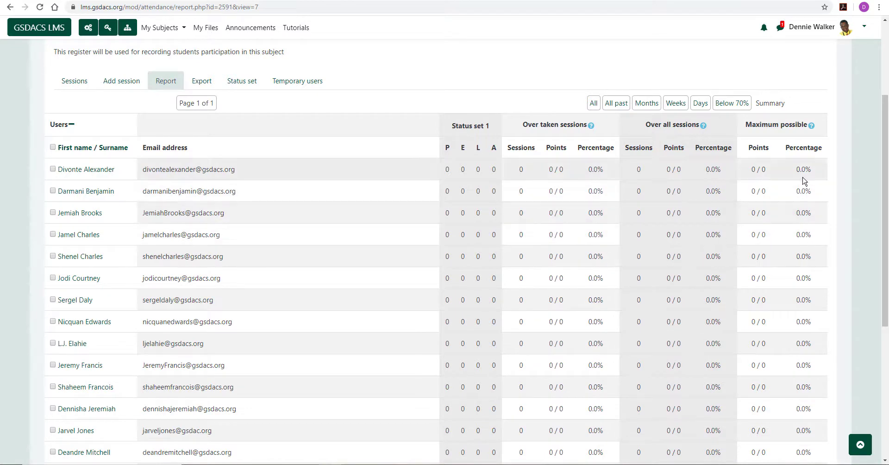
scroll(793, 310, down, 4)
scroll(792, 310, up, 2)
scroll(792, 311, up, 5)
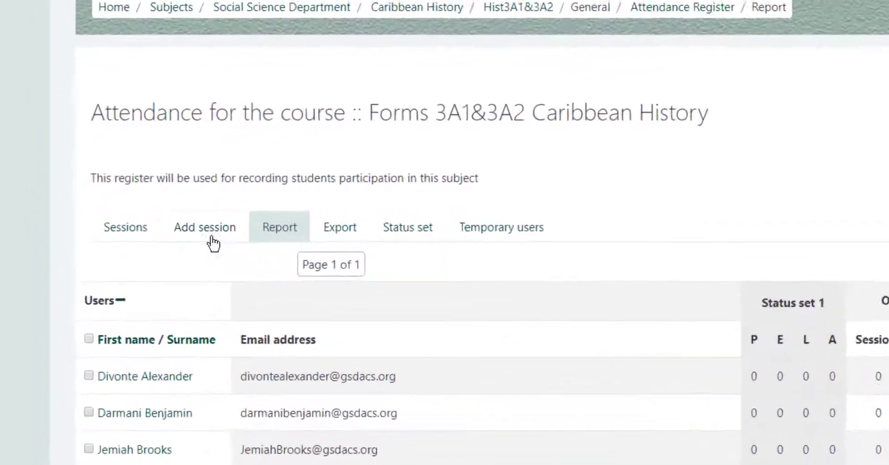
Open the form for adding a session and look through its date, time, description and student recording settings
click(220, 234)
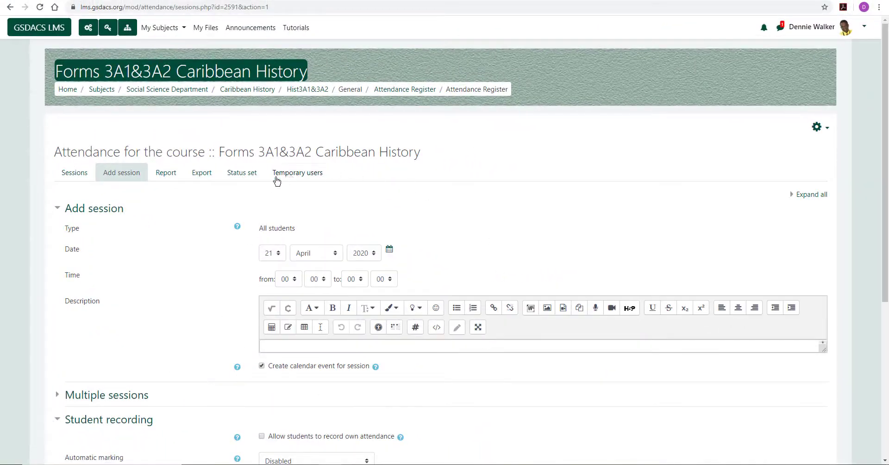
scroll(420, 377, down, 3)
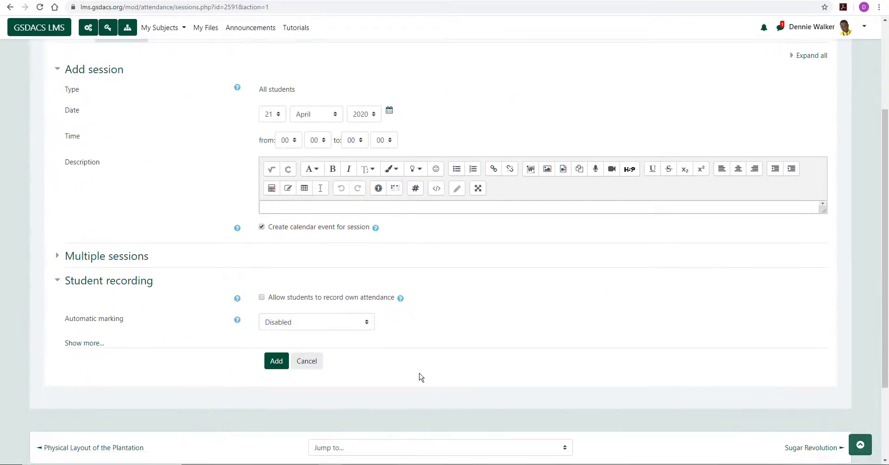
scroll(420, 377, up, 2)
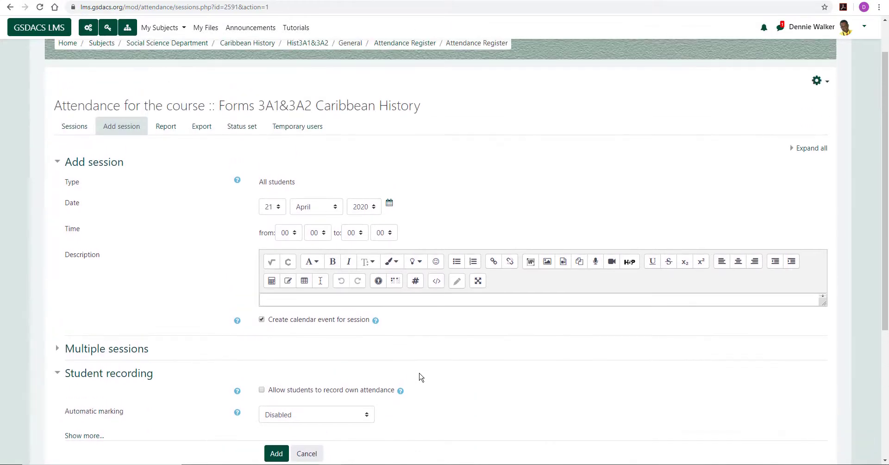
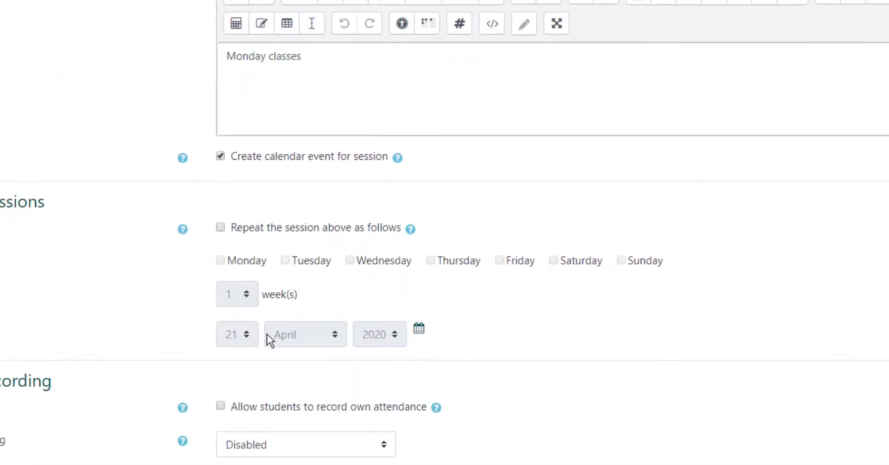
Repeat the Monday classes session every Monday at a one-week interval until 2 June 2020
click(221, 227)
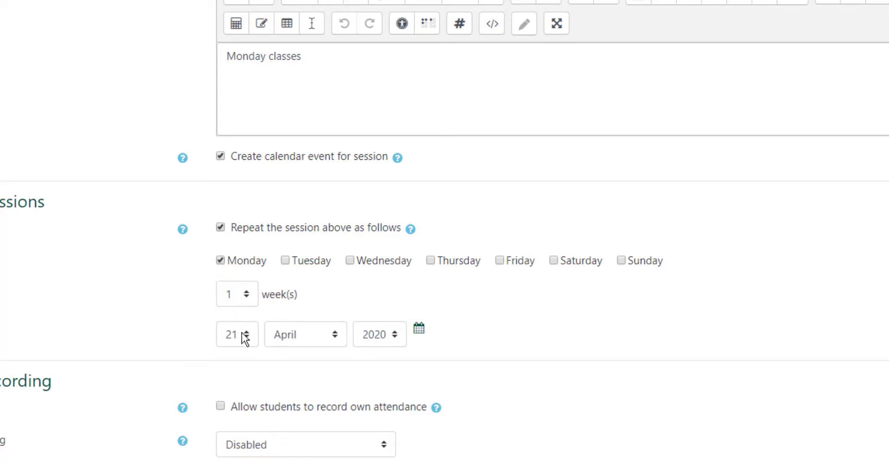
click(302, 333)
click(294, 169)
click(236, 334)
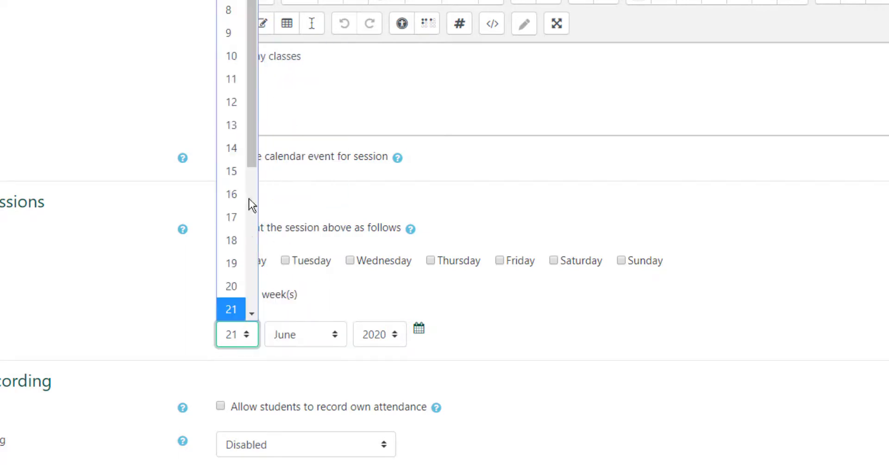
click(230, 0)
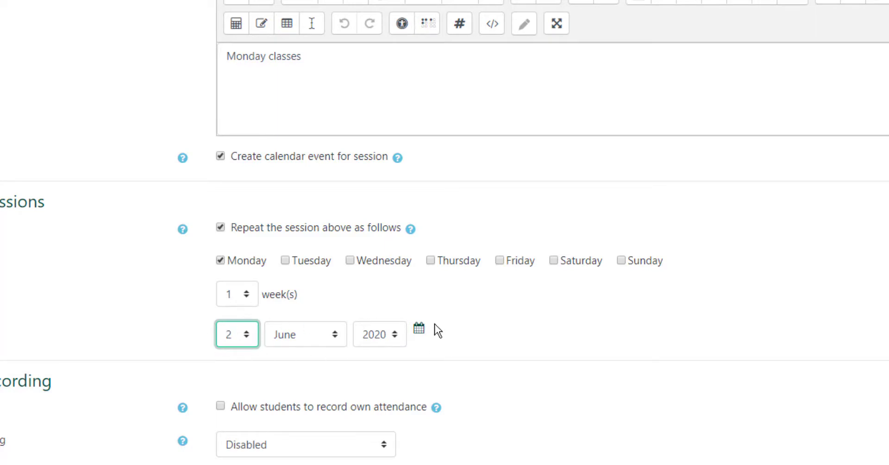
click(464, 340)
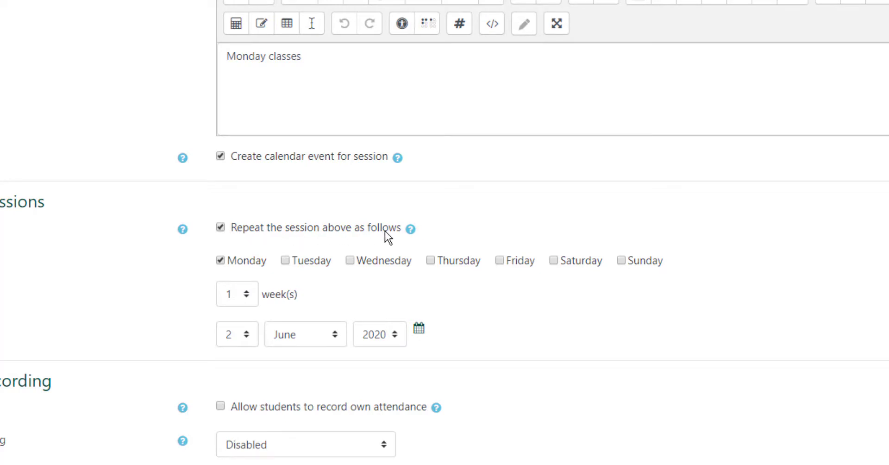
Show the additional student recording options, keep their defaults, and add the repeated Monday classes sessions to the register
scroll(490, 243, up, 3)
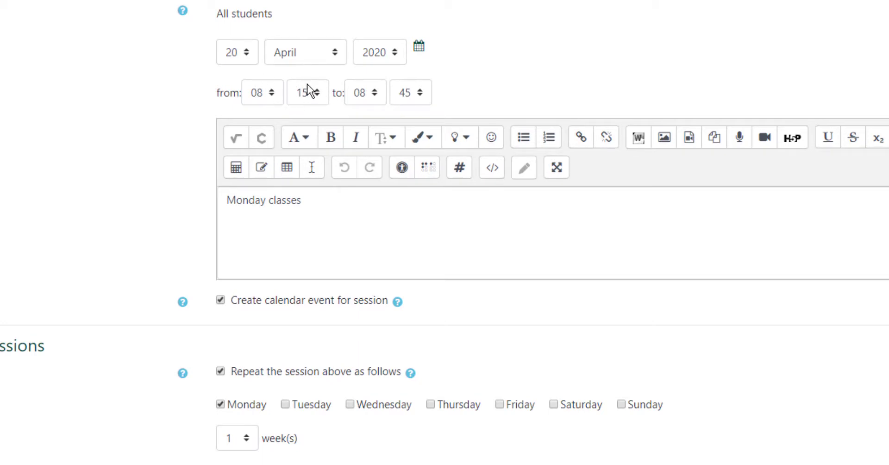
scroll(476, 387, down, 3)
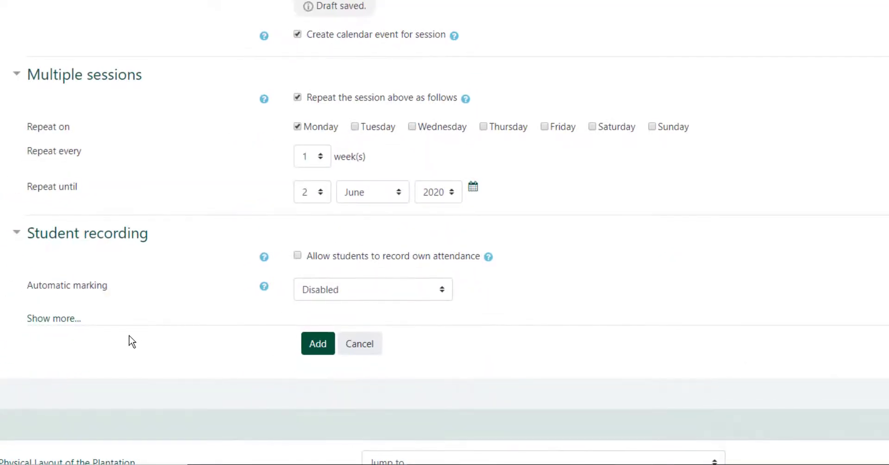
click(51, 425)
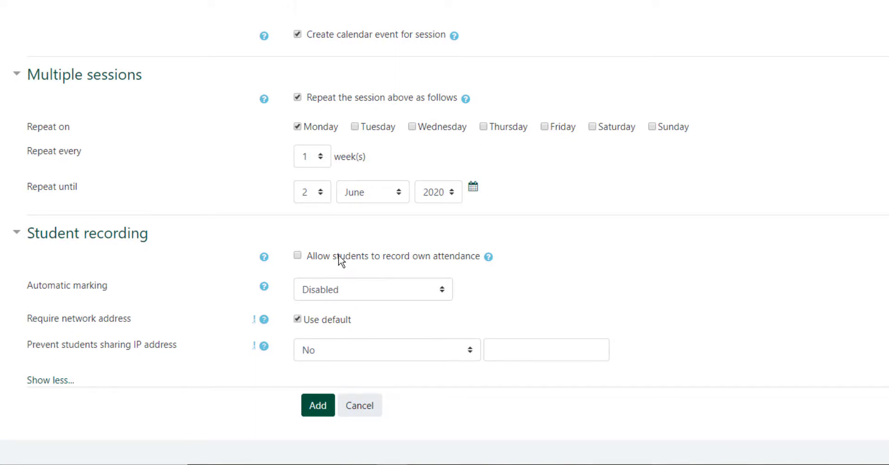
scroll(318, 254, down, 1)
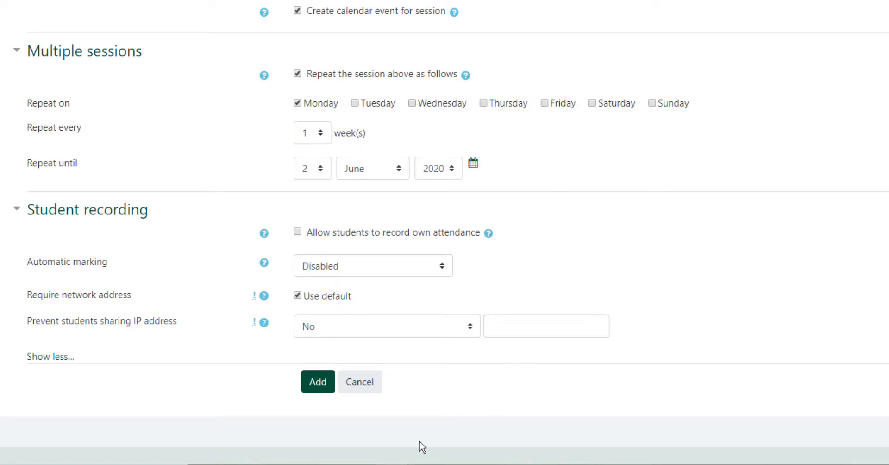
click(319, 382)
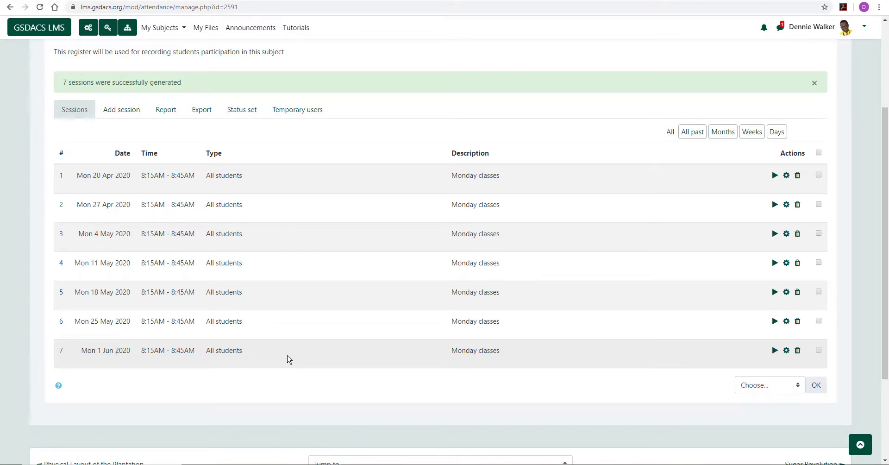
scroll(287, 360, up, 2)
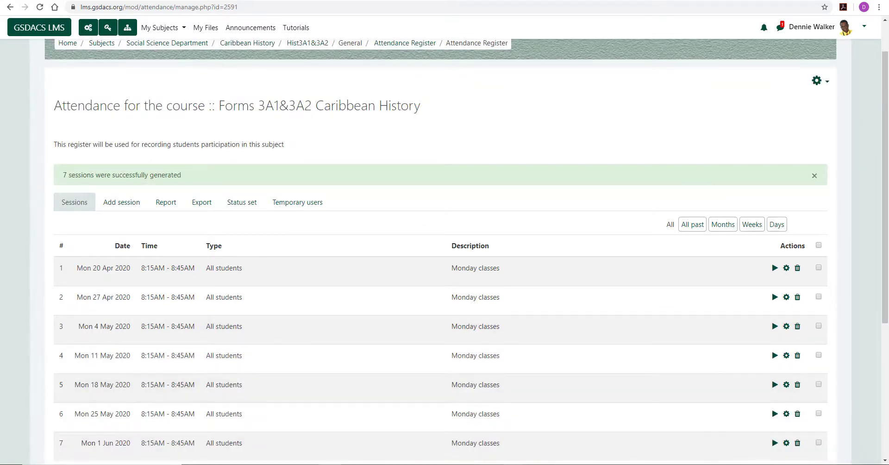
Switch to the Photos app and consult both class timetable images together with the April 2020 system calendar
click(467, 464)
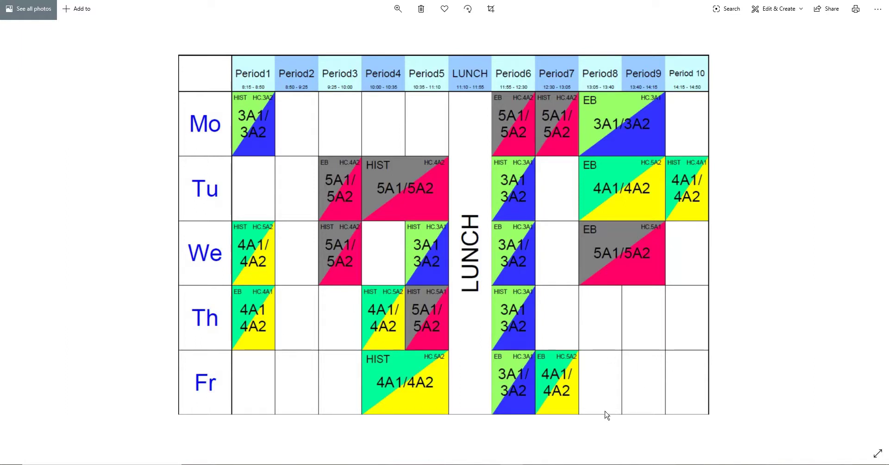
mouse_move(512, 464)
key(Right)
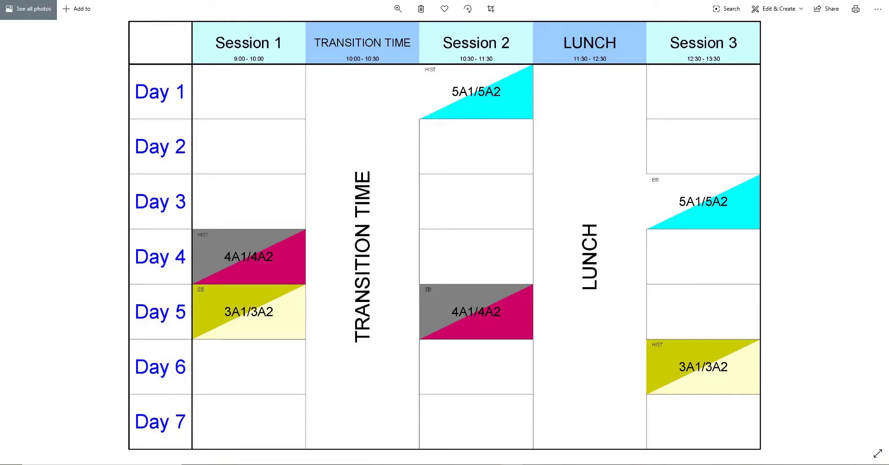
key(super+alt+d)
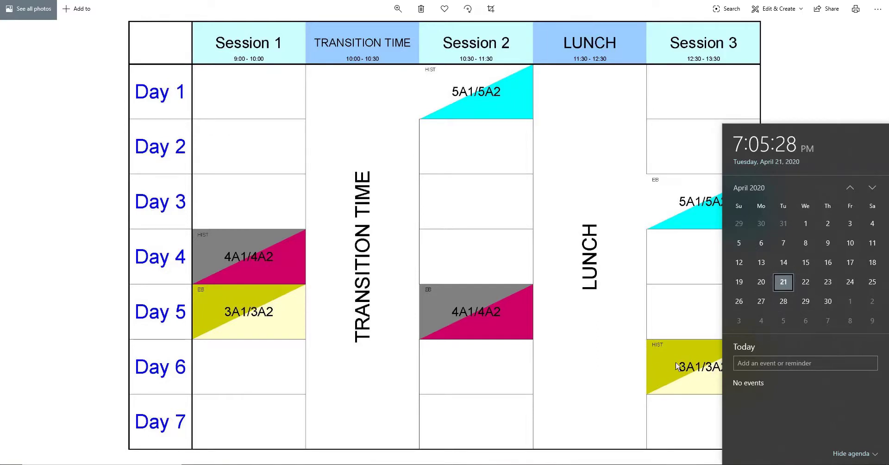
click(695, 383)
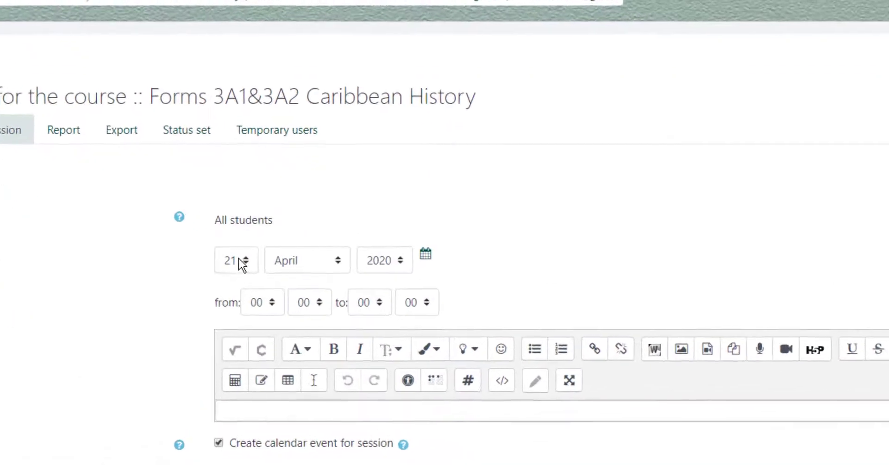
Set the new session's date to 28 April 2020 and its time from 12:30 to 13:30
click(272, 307)
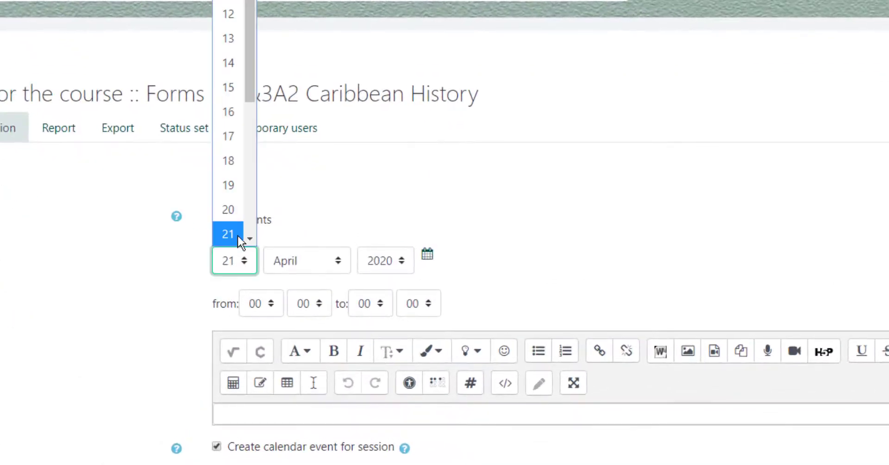
scroll(222, 167, down, 3)
click(221, 159)
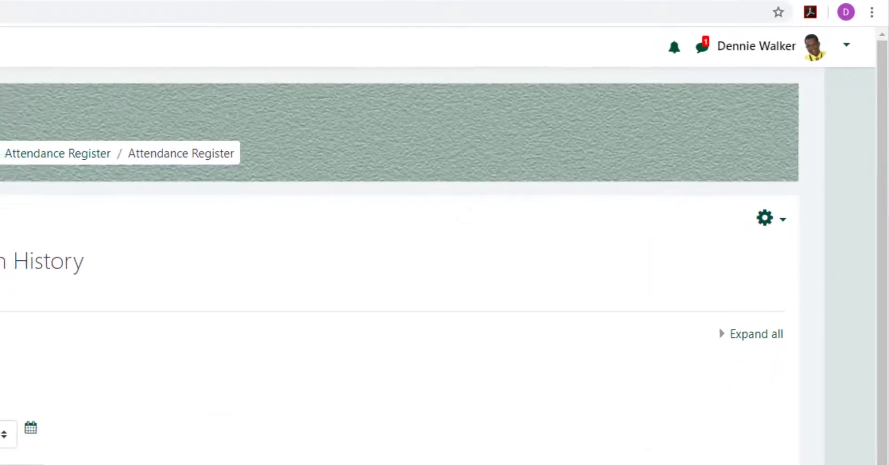
click(40, 395)
click(212, 162)
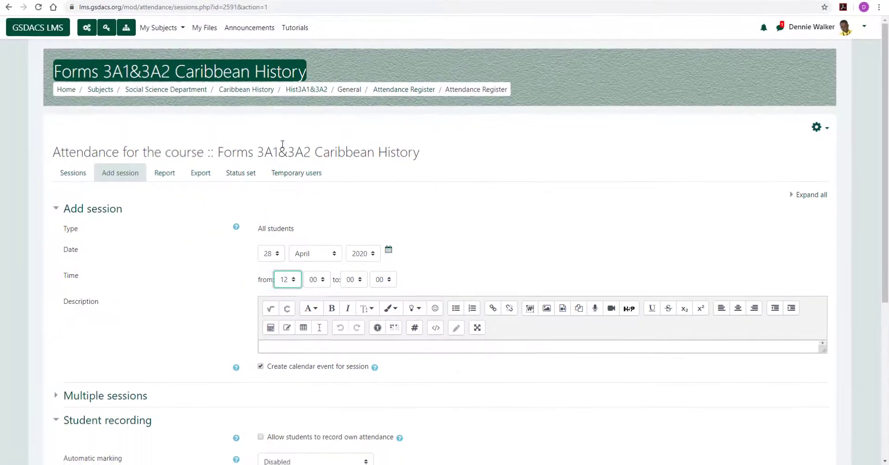
click(249, 313)
click(245, 211)
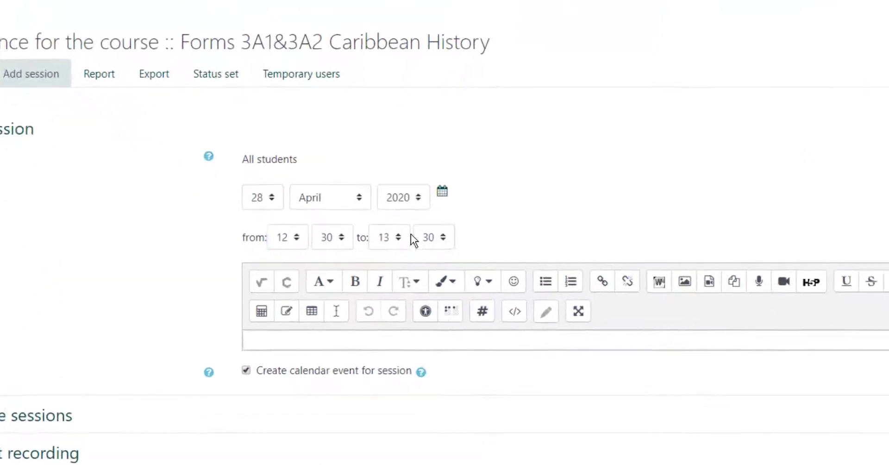
Enter "Day 6 History class" as the session description and expand the multiple sessions settings
click(671, 209)
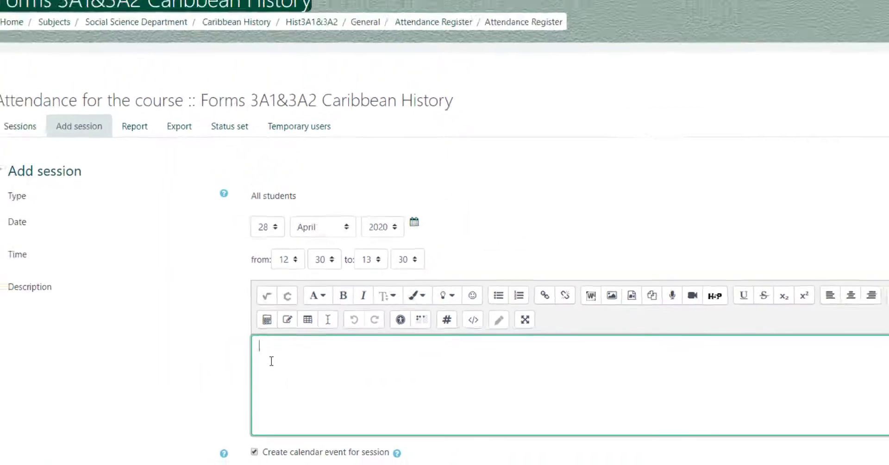
text(Day 6 History class)
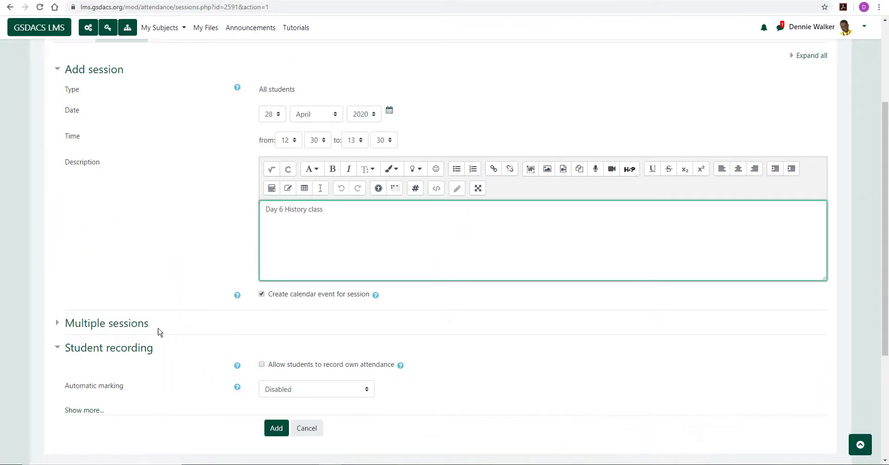
click(157, 329)
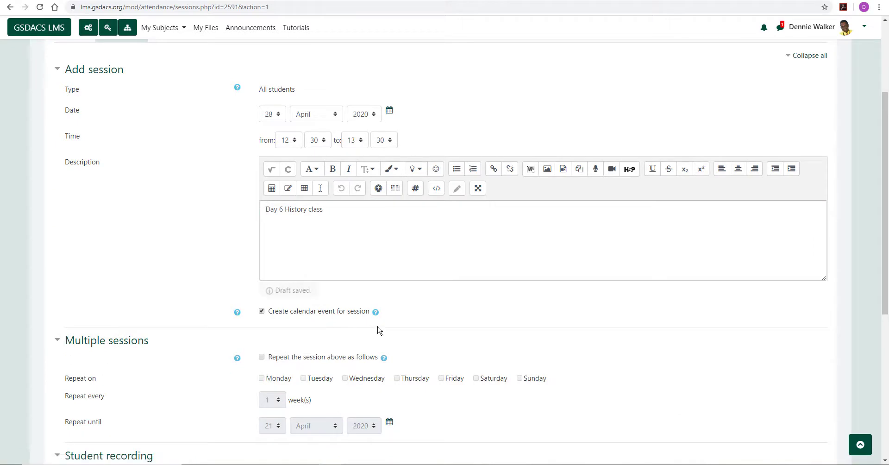
scroll(377, 330, down, 2)
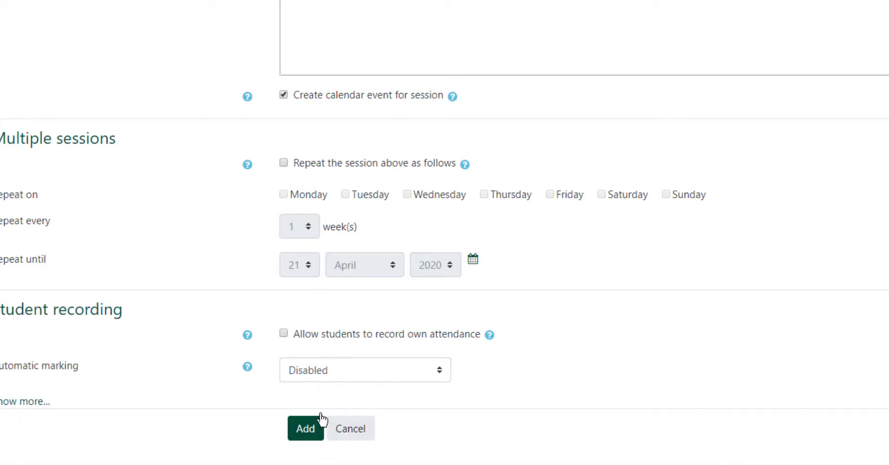
Add the Day 6 History class session to the register as a single, non-repeating session
click(307, 433)
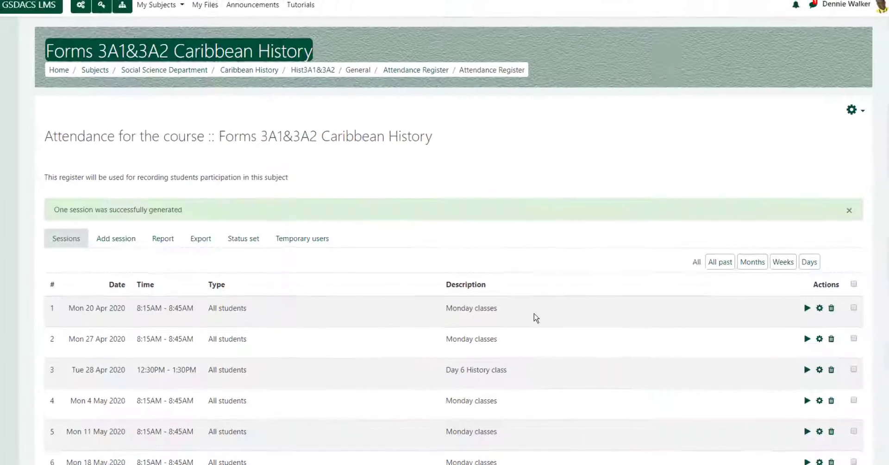
scroll(536, 317, down, 3)
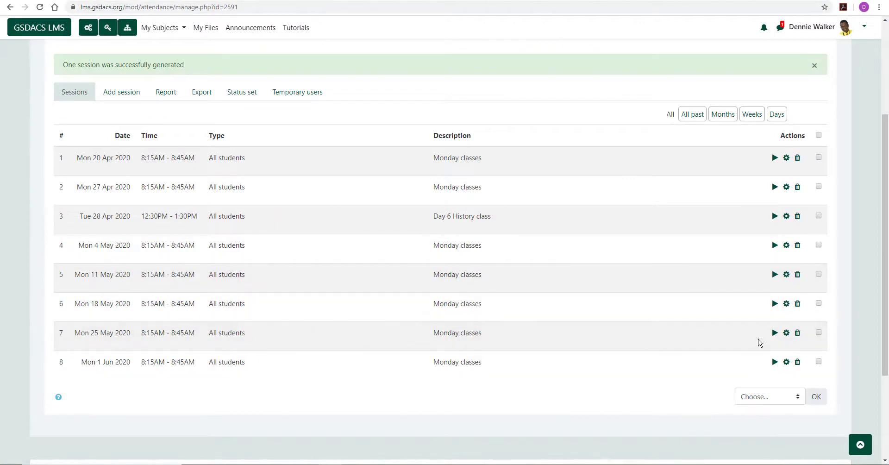
Delete all the Monday classes sessions from the register, keeping only the Day 6 History class session
click(818, 158)
click(818, 187)
click(818, 158)
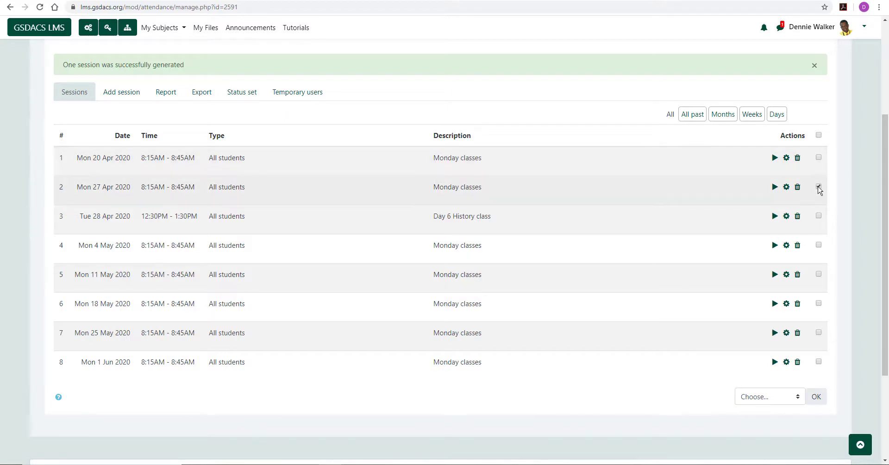
click(818, 186)
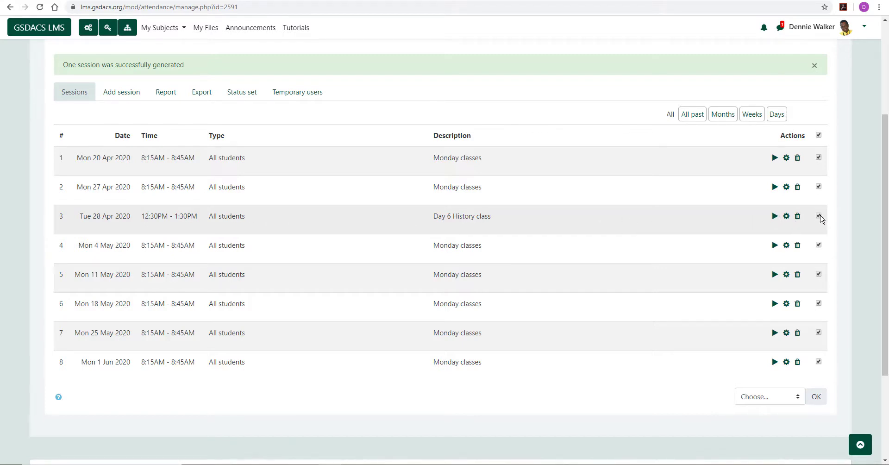
click(779, 399)
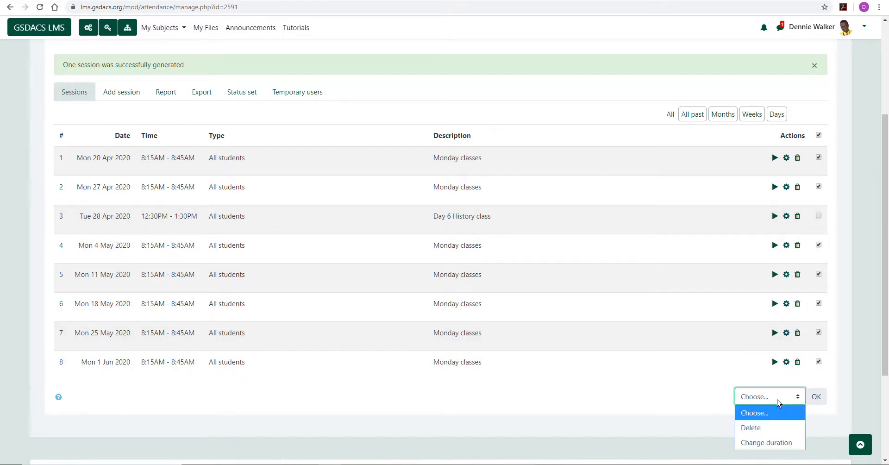
click(759, 427)
click(816, 396)
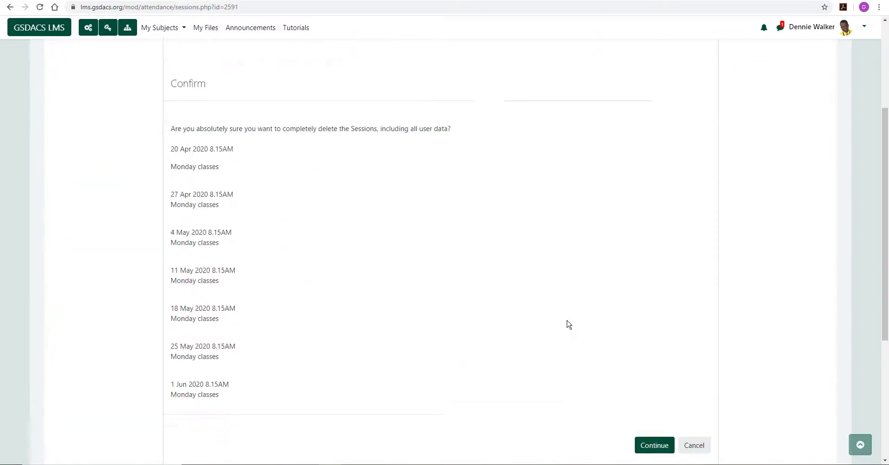
click(654, 376)
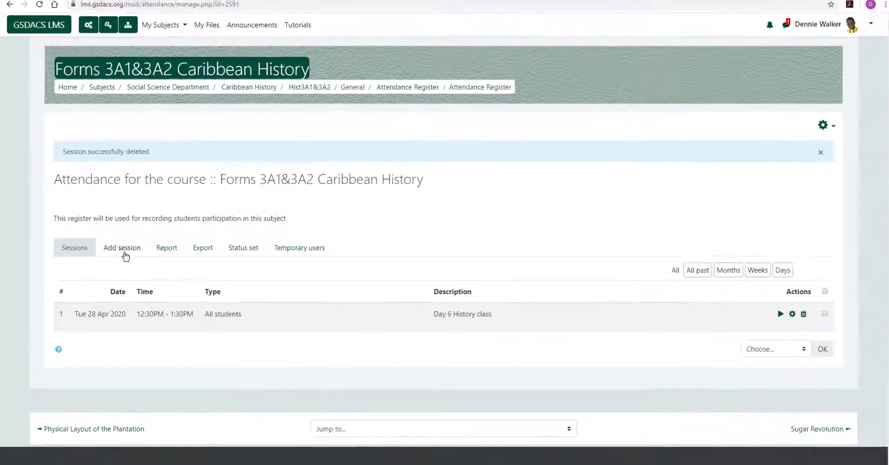
Add a non-repeating session dated 6 May 2020 from 12:30 to 13:30 with the description "Second session"
click(145, 198)
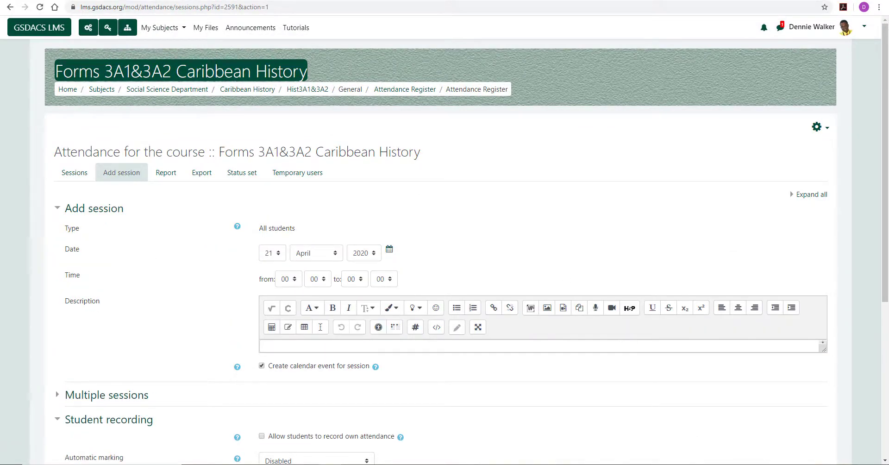
click(849, 464)
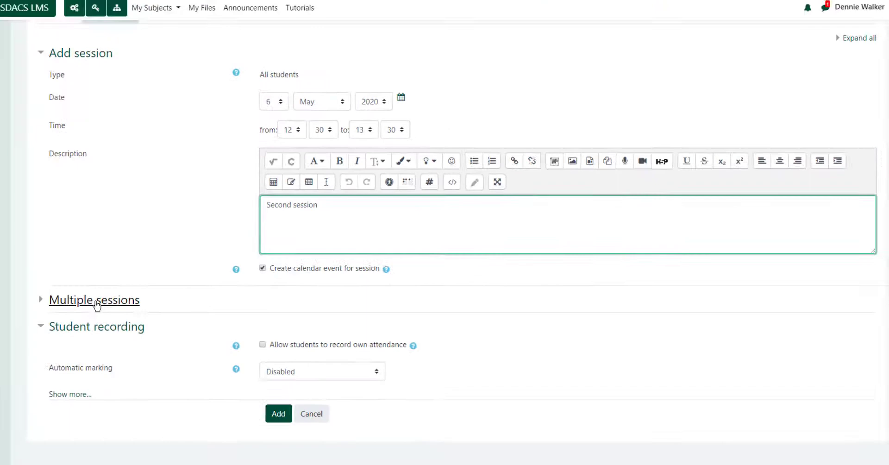
click(95, 303)
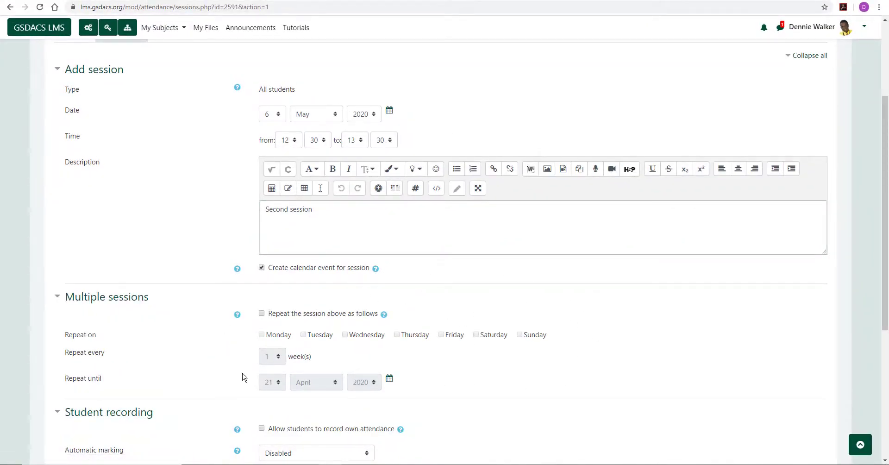
scroll(232, 395, down, 2)
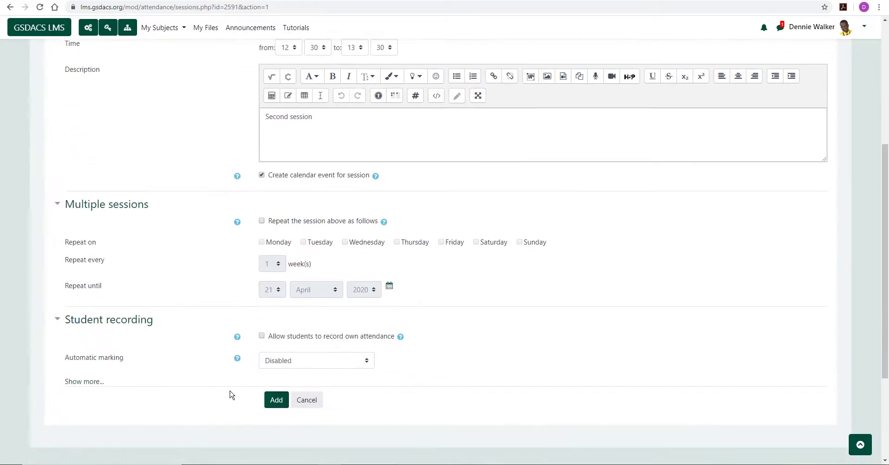
click(276, 400)
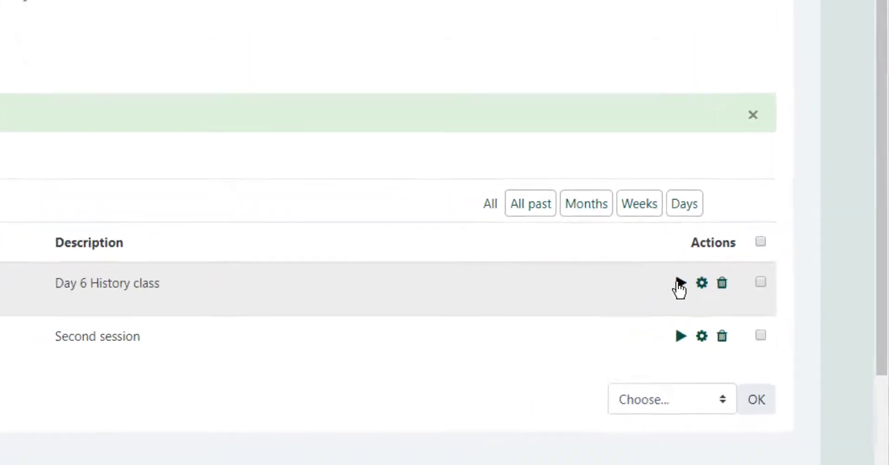
Start taking attendance for the Day 6 History class and try the P, E, L and A statuses on the first student
click(679, 283)
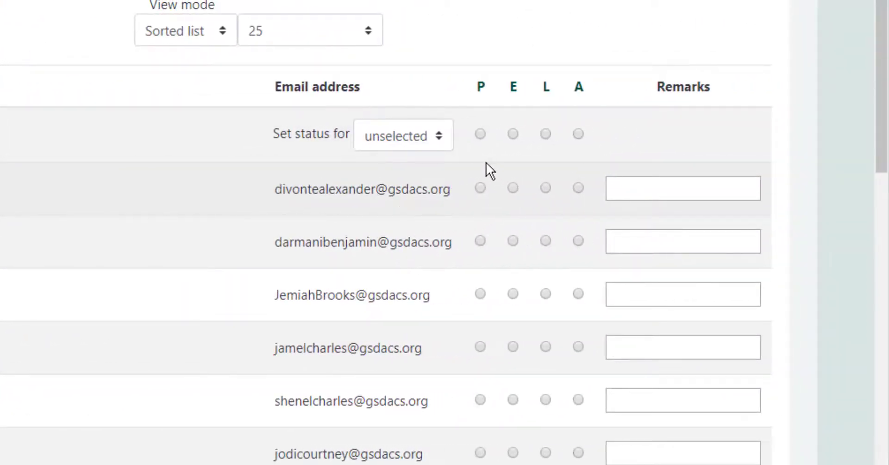
click(480, 187)
click(512, 187)
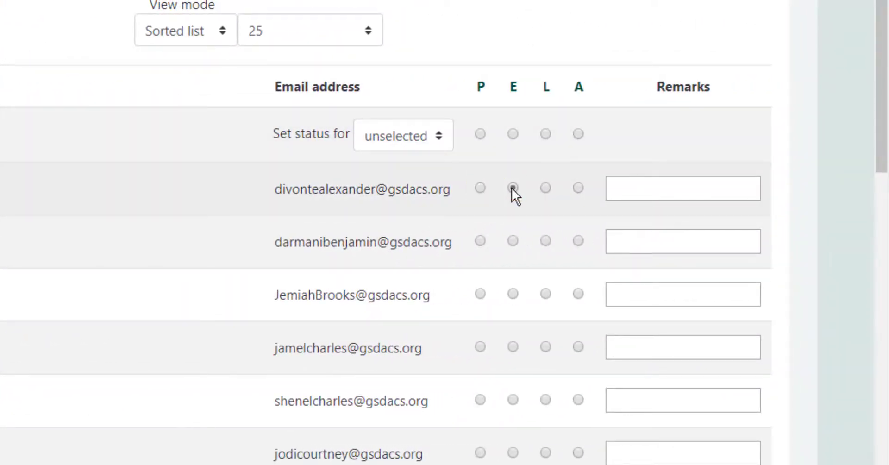
click(544, 189)
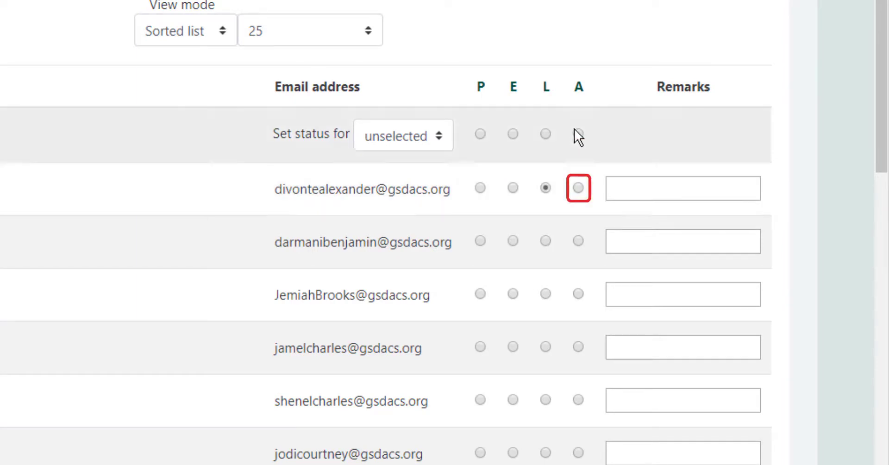
click(578, 188)
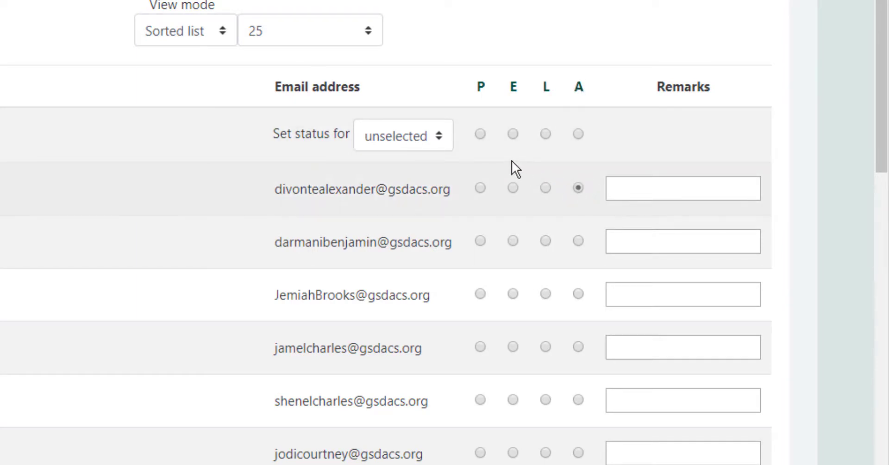
Set the status of all students in the Day 6 History class to P (present) and look through the list
click(439, 138)
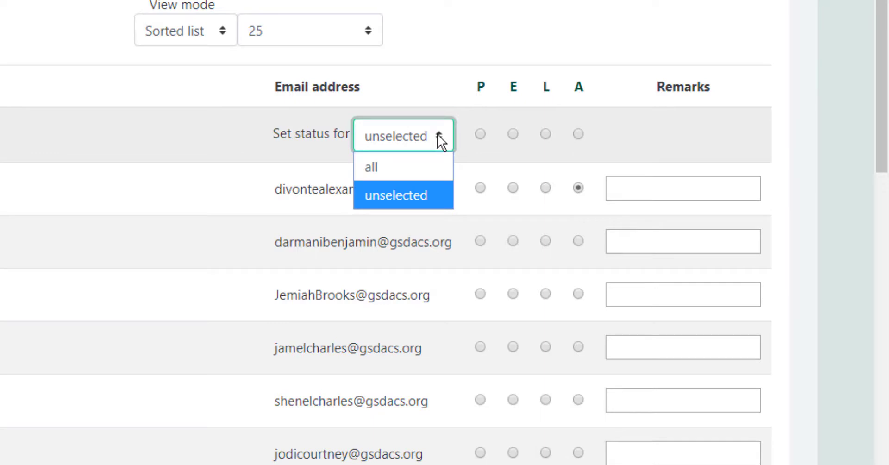
click(422, 167)
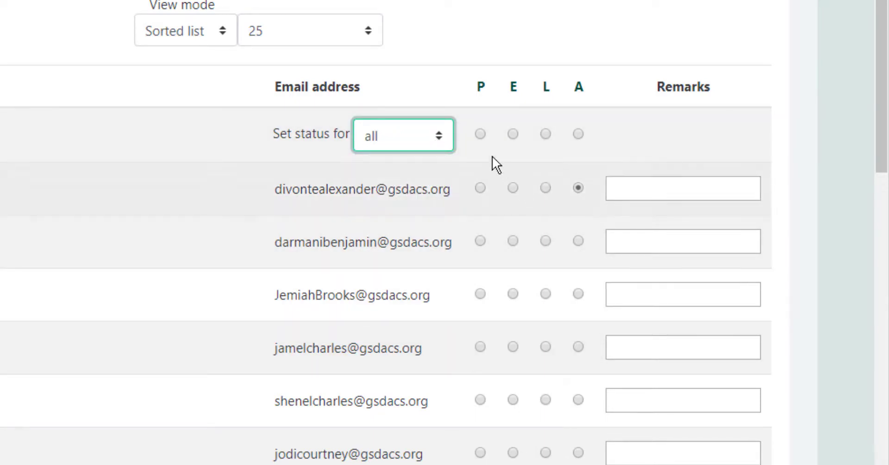
click(480, 134)
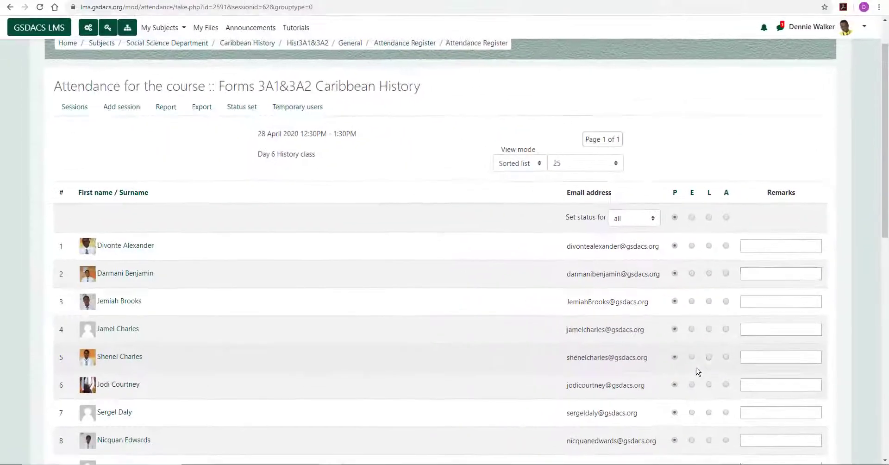
scroll(518, 415, down, 3)
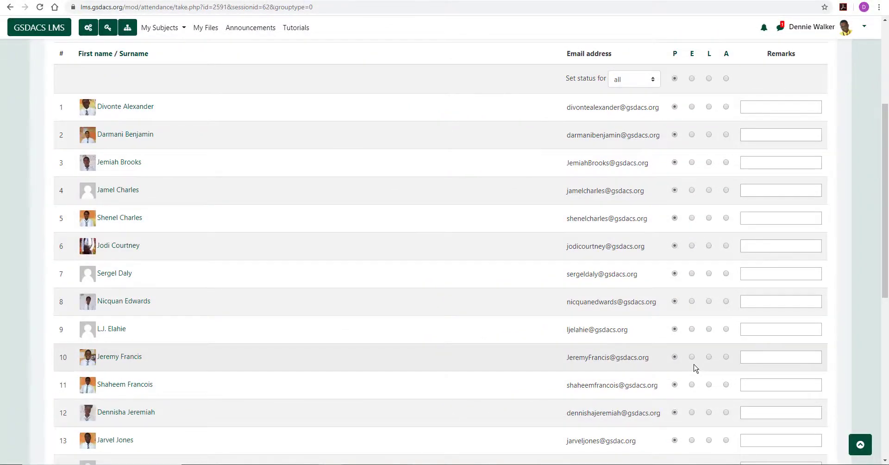
scroll(694, 368, down, 3)
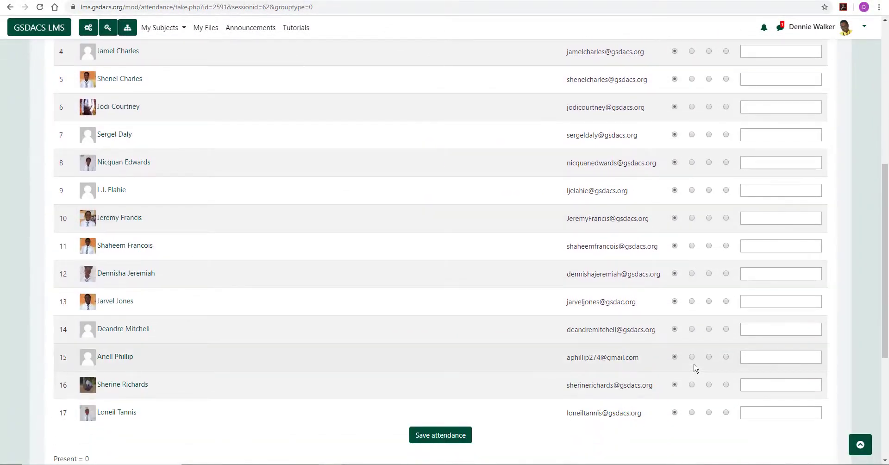
scroll(699, 368, up, 6)
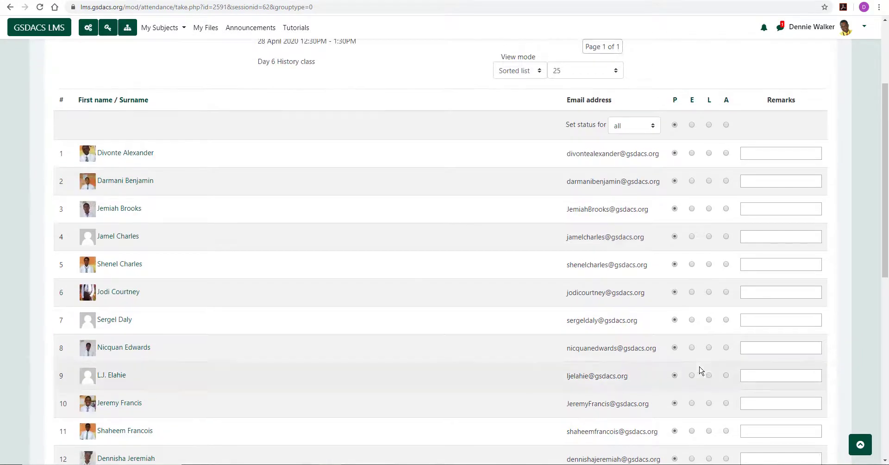
scroll(712, 254, down, 6)
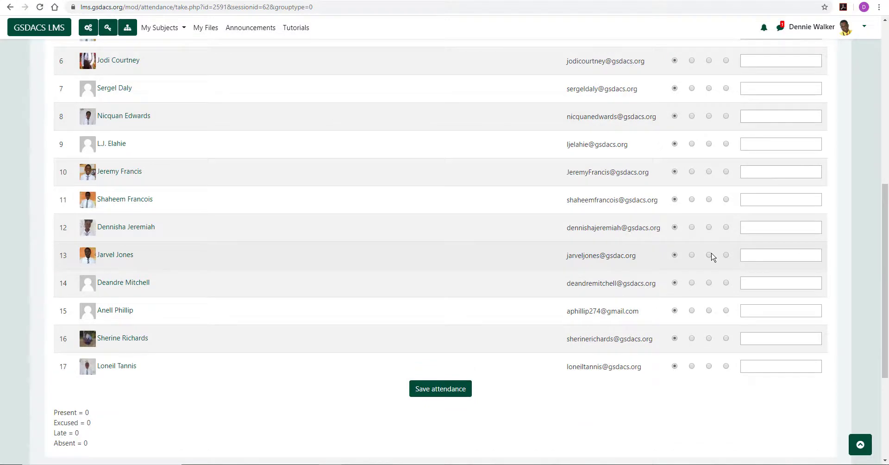
scroll(712, 258, up, 7)
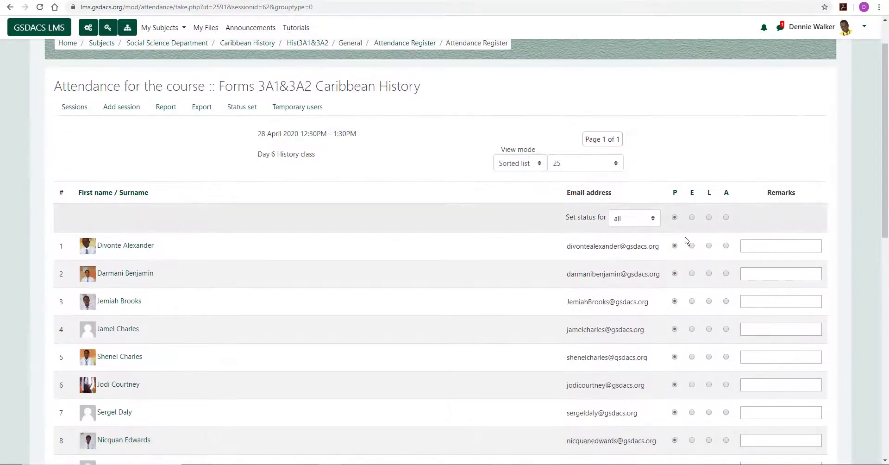
scroll(717, 324, down, 3)
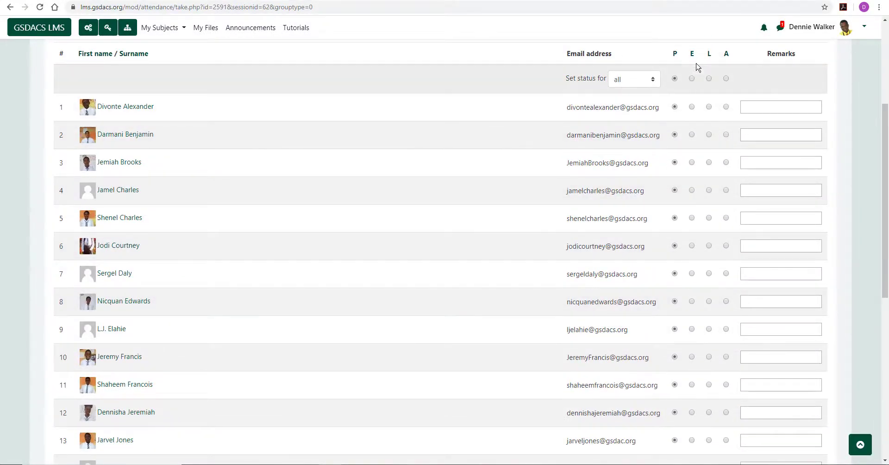
scroll(696, 101, up, 2)
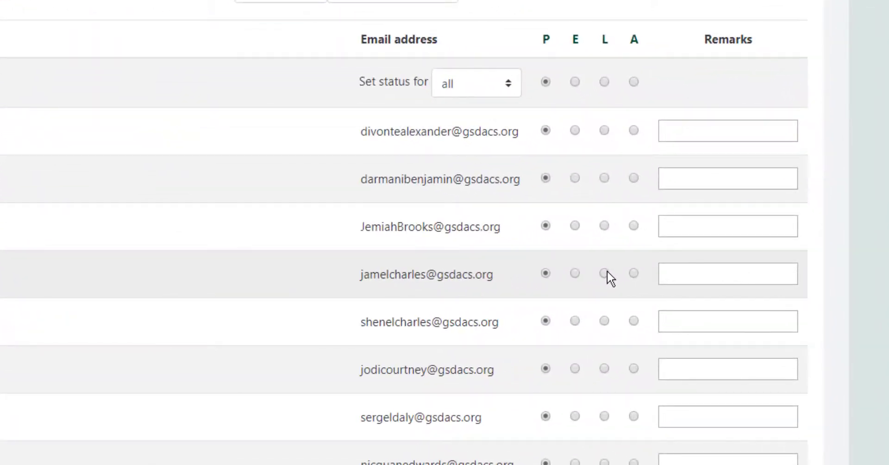
Change the students in rows 4, 13 and 16 to L (late) and save the attendance
click(660, 278)
scroll(639, 341, down, 5)
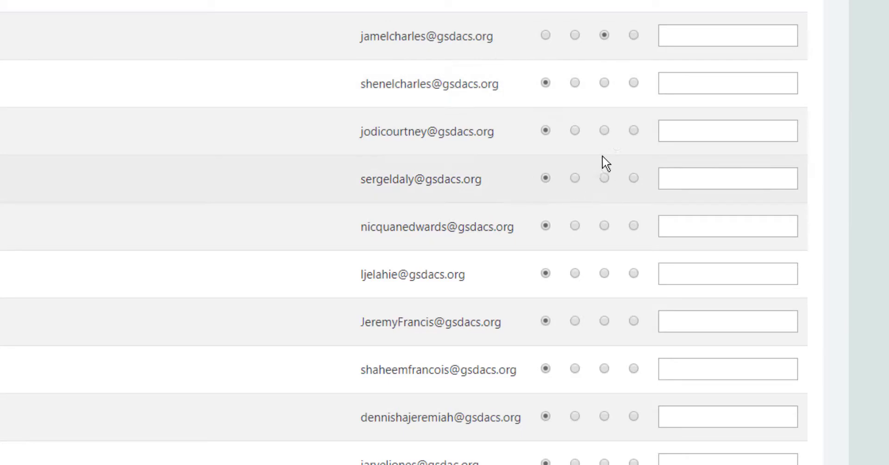
scroll(602, 458, down, 5)
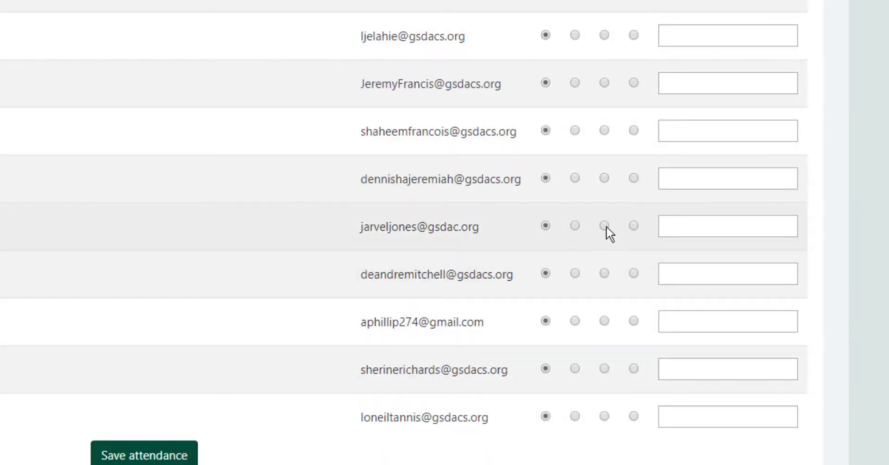
click(605, 226)
click(605, 368)
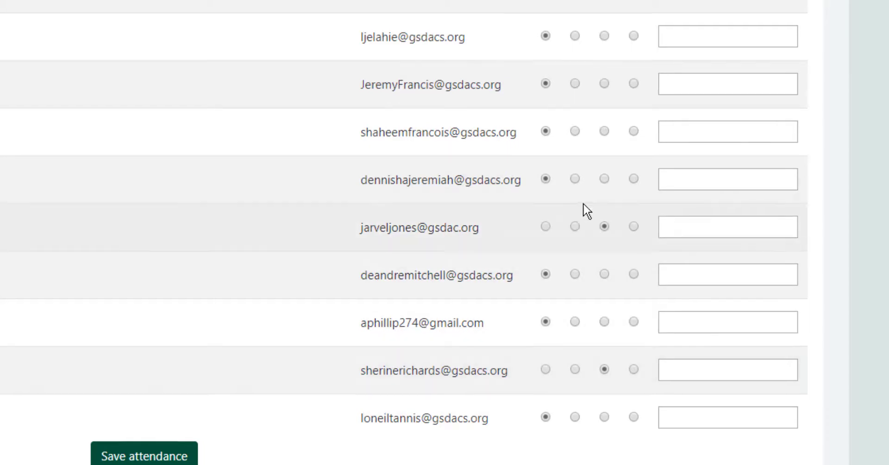
scroll(597, 204, up, 7)
scroll(230, 414, down, 6)
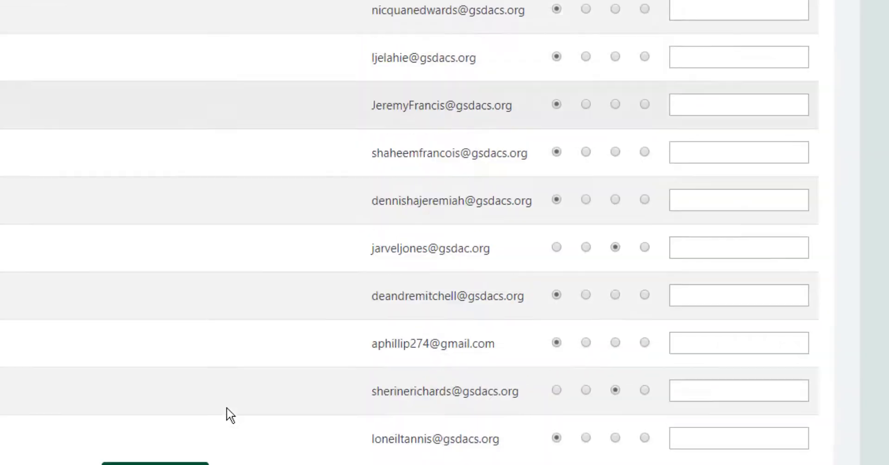
scroll(230, 414, down, 4)
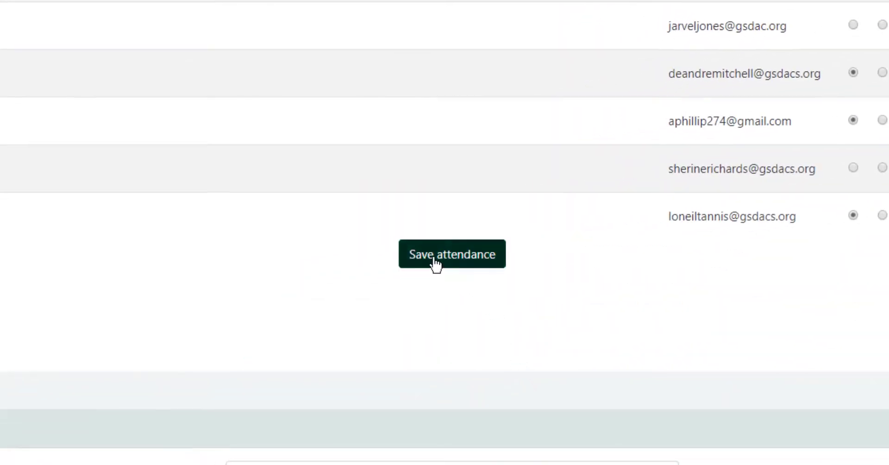
click(435, 261)
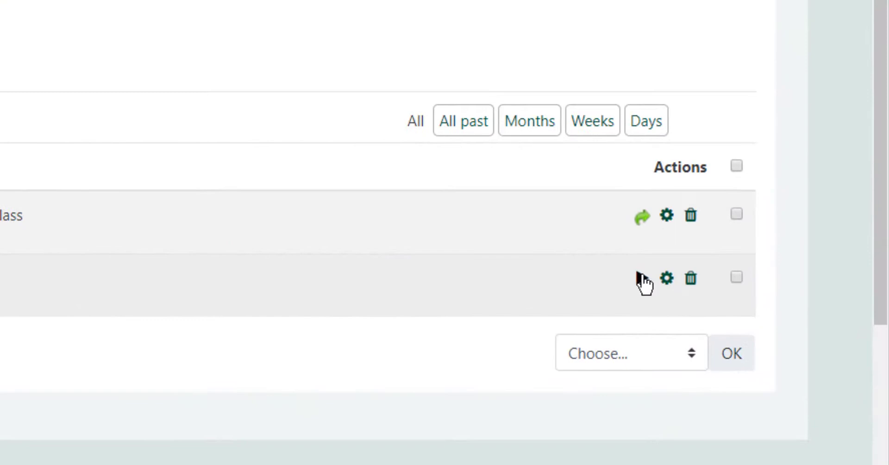
Start taking attendance for the Second session and set the status of all students to E (excused)
click(641, 280)
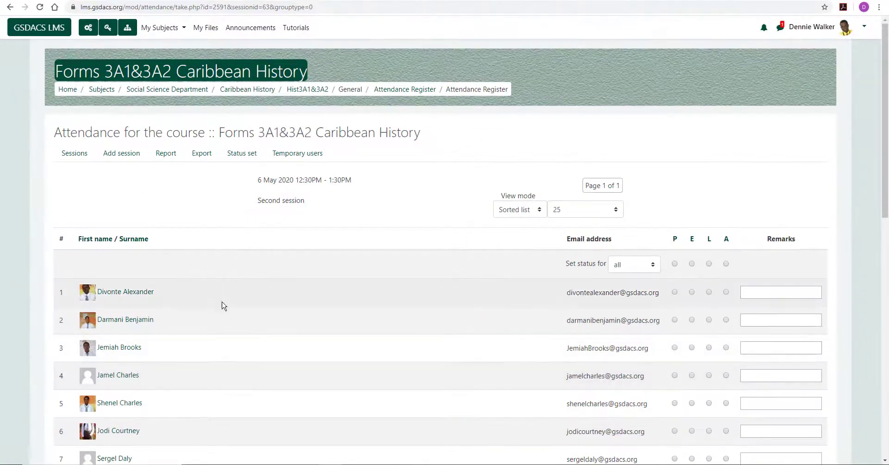
scroll(481, 324, down, 1)
scroll(482, 324, down, 2)
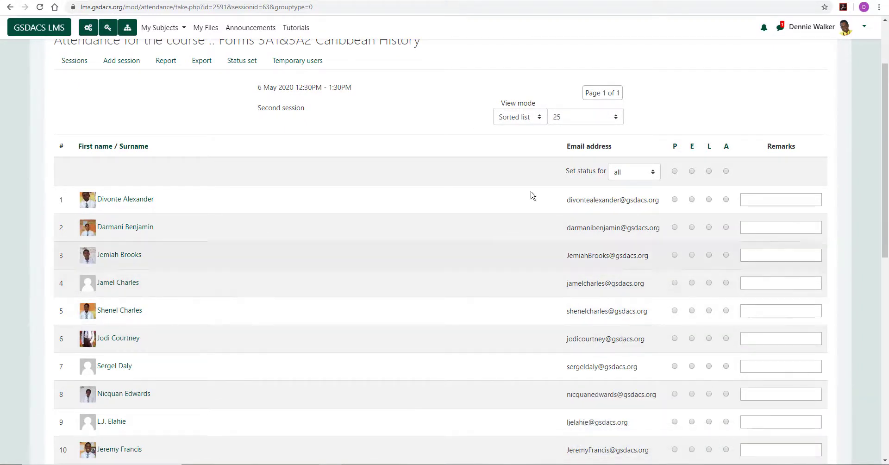
click(692, 172)
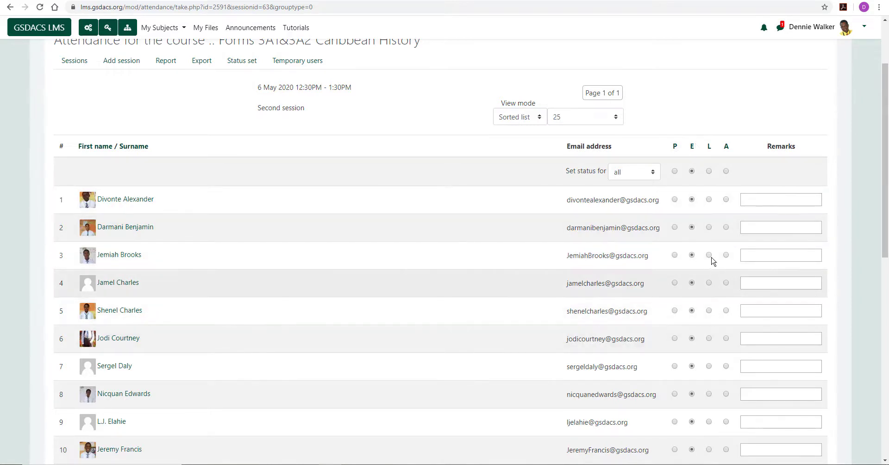
Save the Second session's attendance, and review the attendance report with each student's statuses, points and percentage
scroll(663, 372, down, 7)
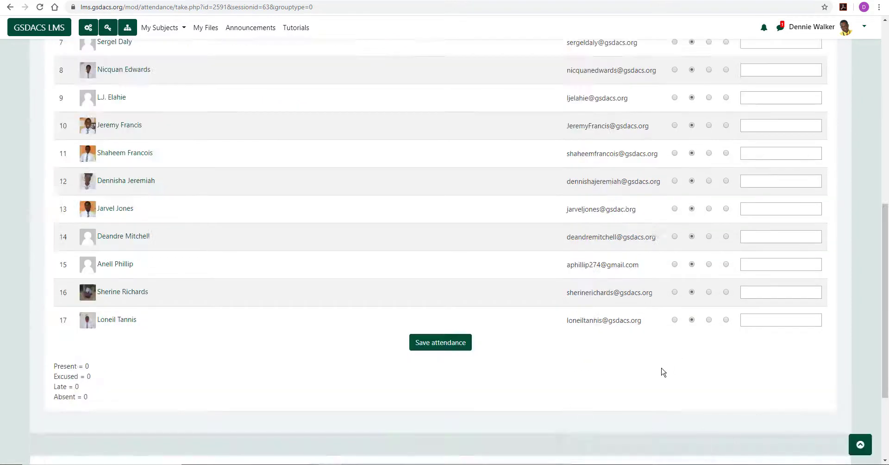
click(442, 348)
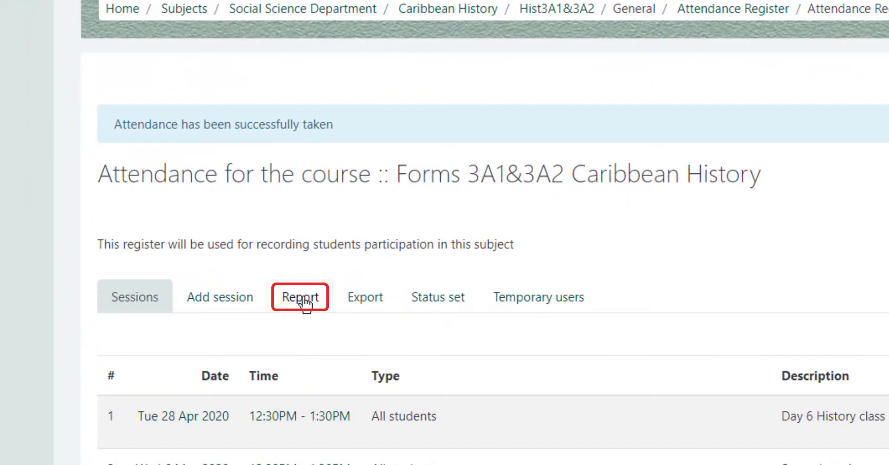
click(302, 300)
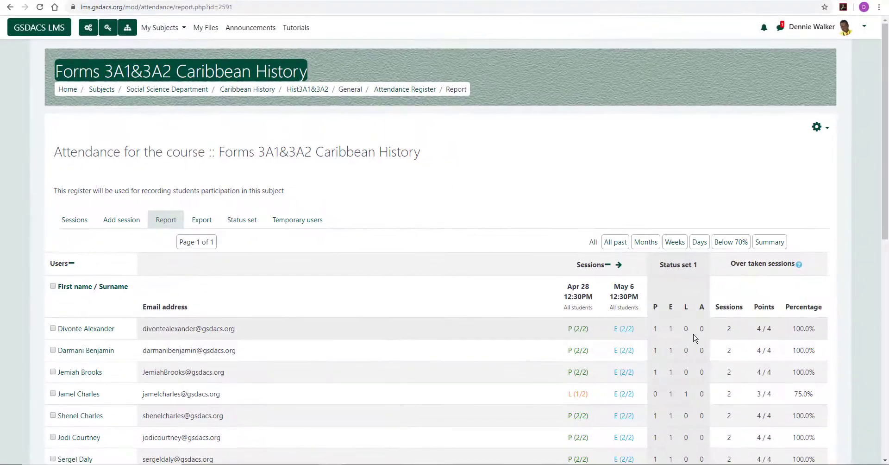
scroll(694, 337, down, 3)
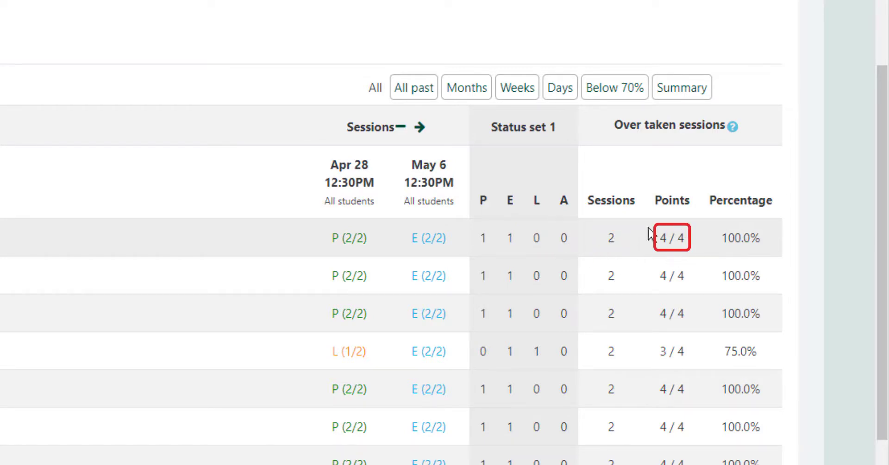
scroll(683, 240, down, 3)
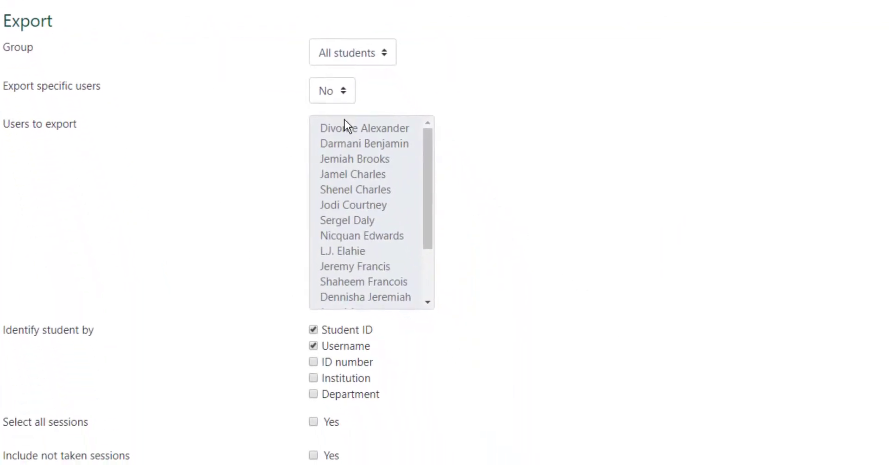
Examine the attendance export options for specific users, student identification, sessions to include, period and file format
click(333, 93)
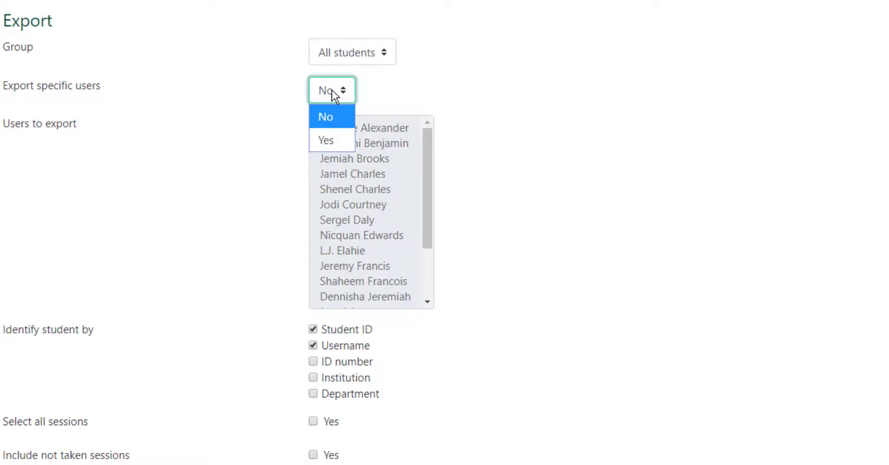
click(588, 137)
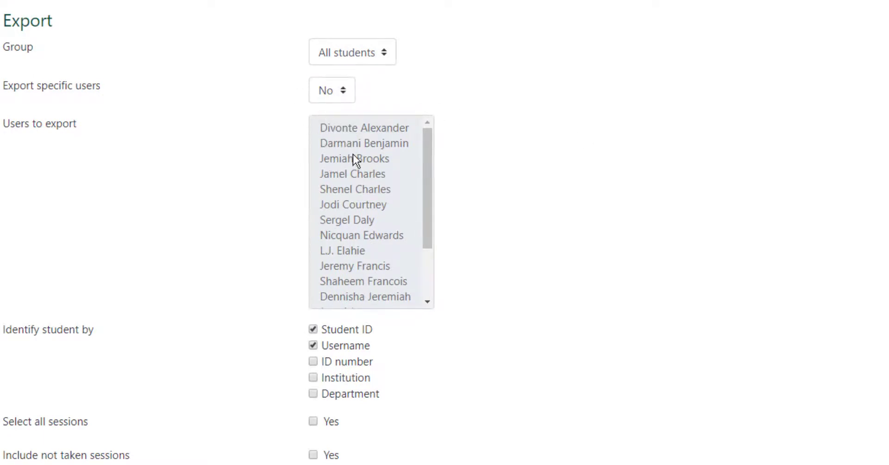
scroll(530, 100, down, 2)
scroll(530, 100, up, 2)
scroll(473, 256, down, 3)
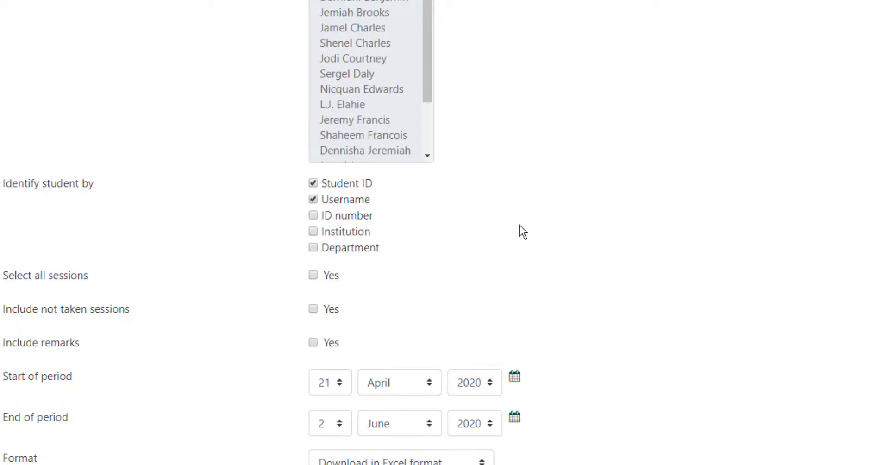
scroll(520, 225, down, 3)
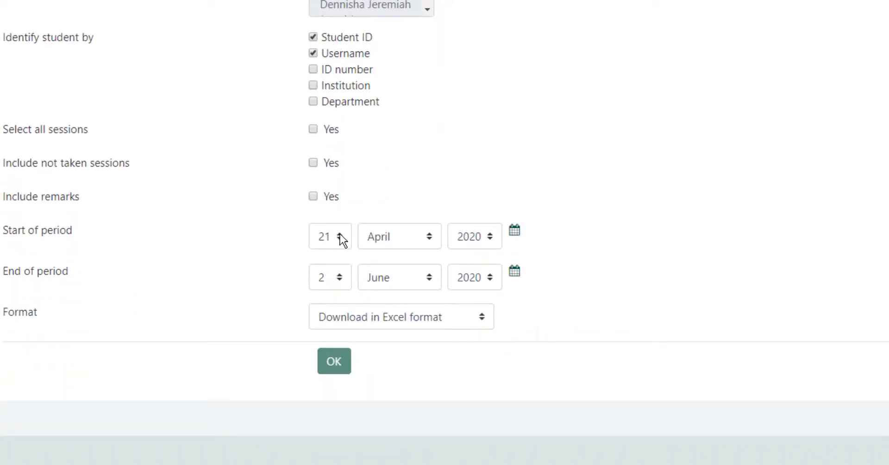
click(313, 129)
click(313, 130)
click(380, 281)
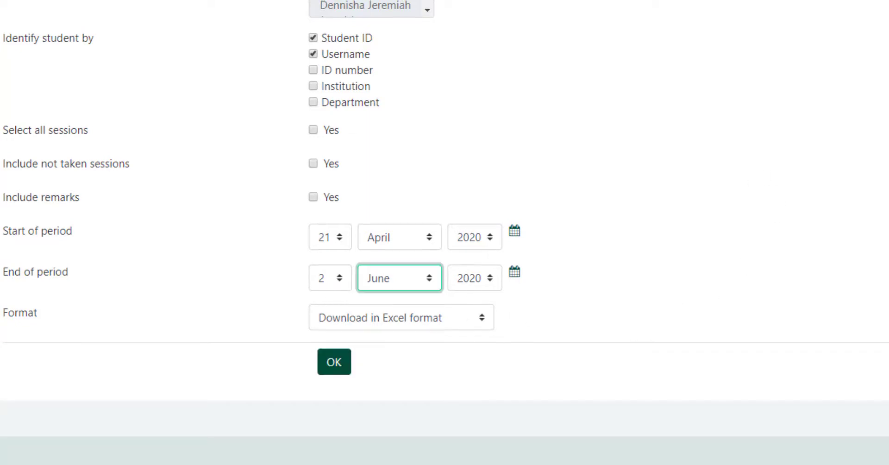
Export all students' attendance for 21 April to 2 June 2020 in Excel format and open the downloaded workbook
click(336, 362)
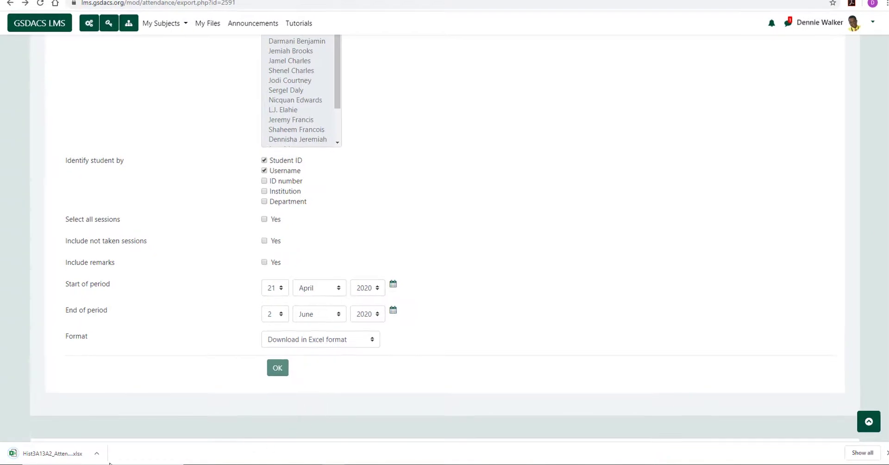
click(96, 453)
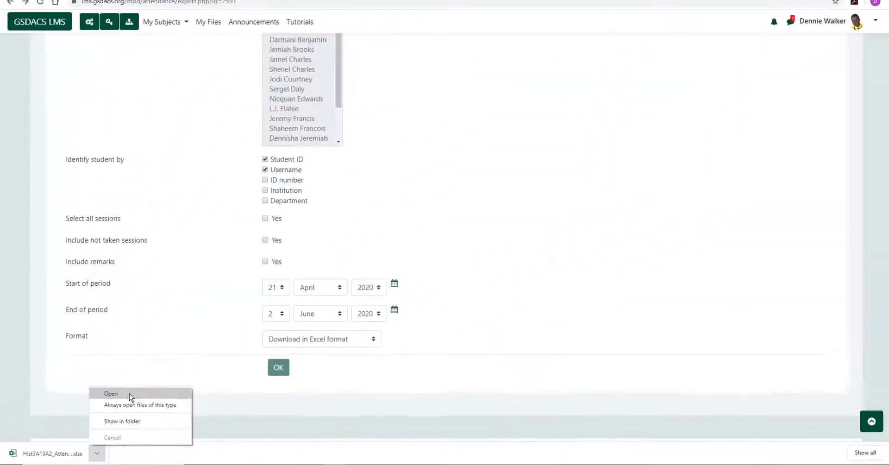
click(188, 361)
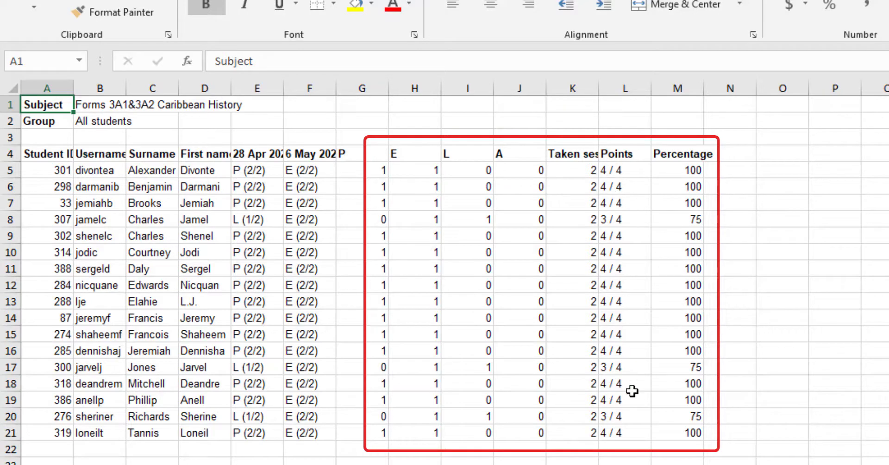
Examine the first student's status counts, taken sessions, points and percentage in the exported workbook
click(360, 169)
click(421, 172)
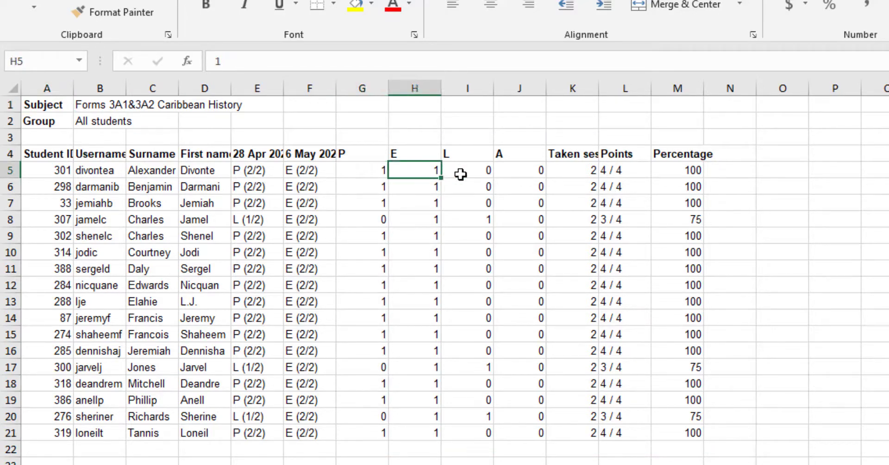
click(519, 170)
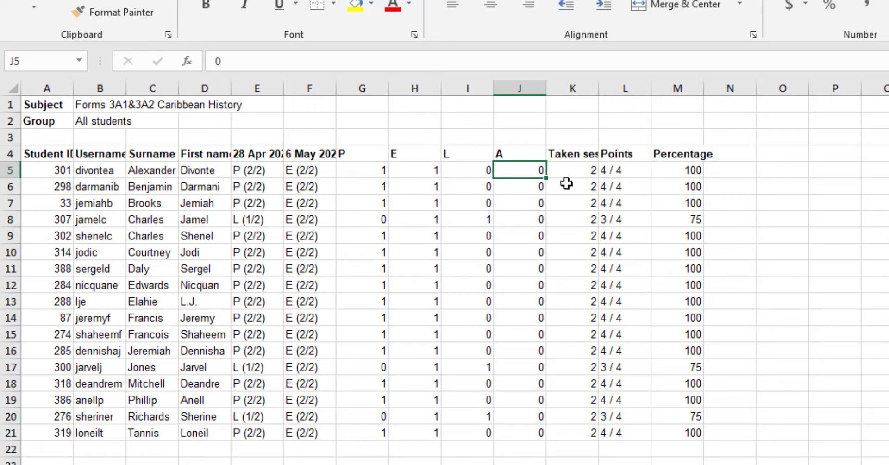
click(574, 170)
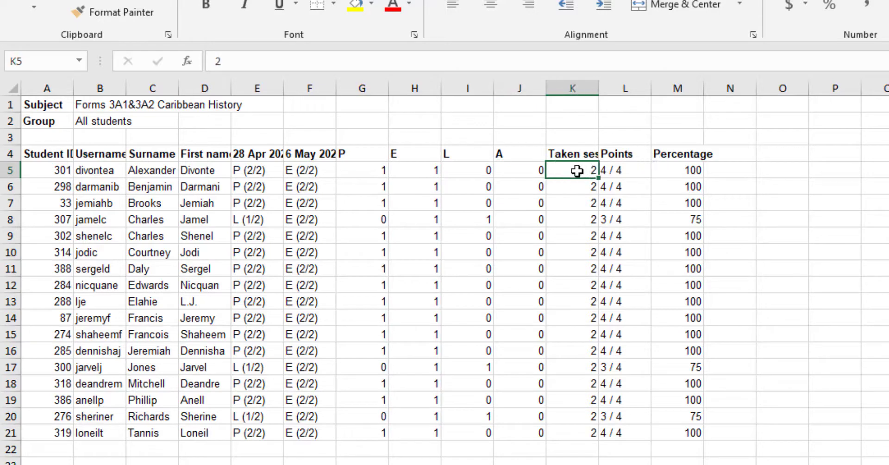
click(630, 170)
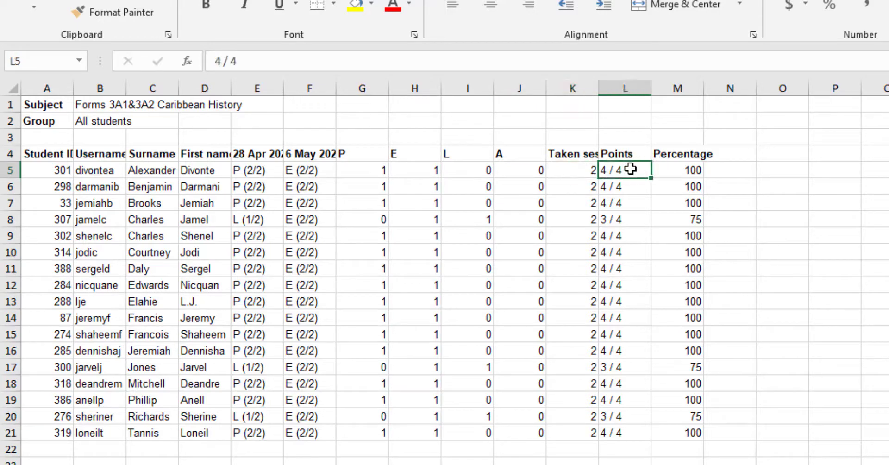
click(677, 171)
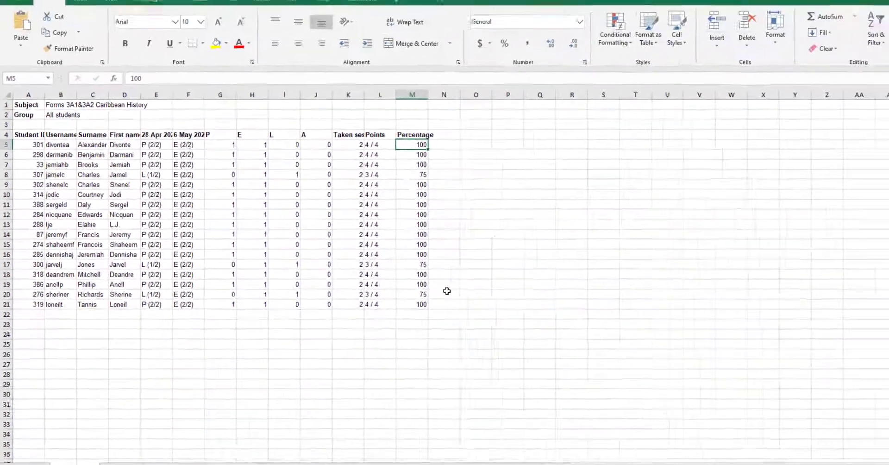
Switch back to the attendance register in the browser and open the Day 6 History class attendance for changing
key(alt+Tab)
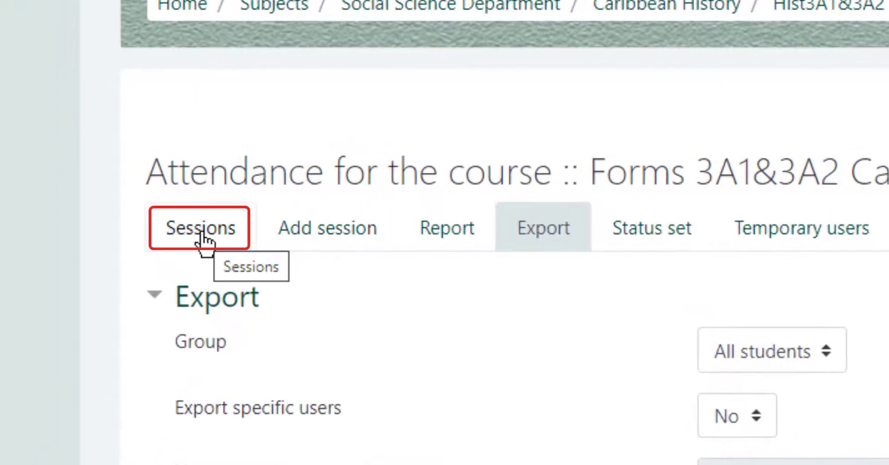
click(234, 232)
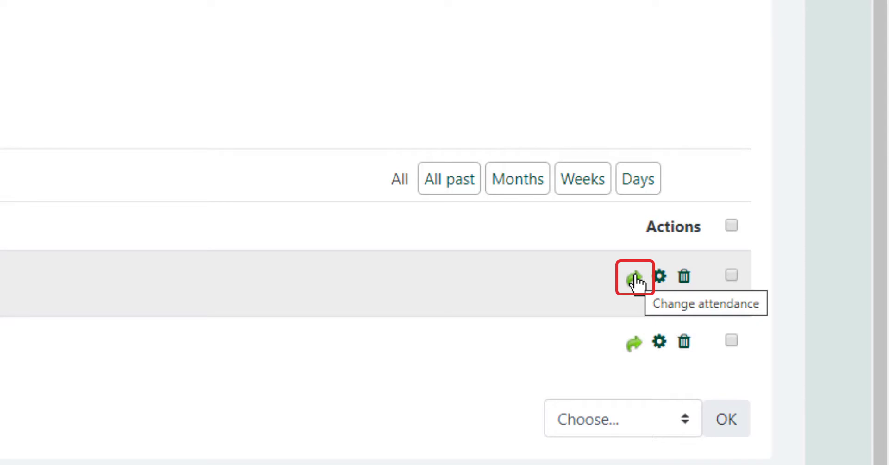
click(634, 278)
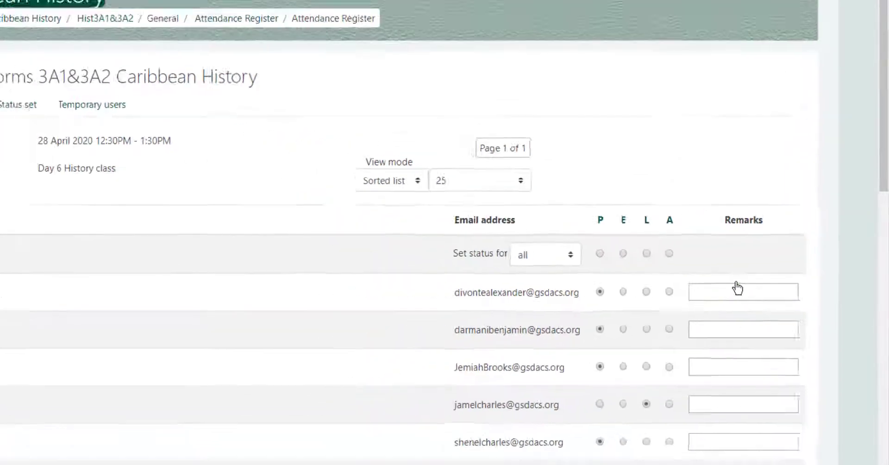
Change the first student to E (excused) with the remark "Internet connection issues" and save the attendance
scroll(510, 321, down, 4)
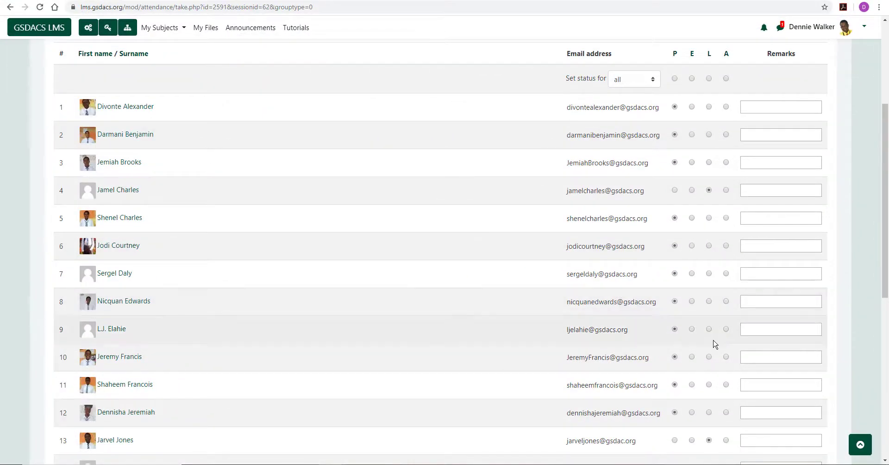
scroll(599, 314, up, 3)
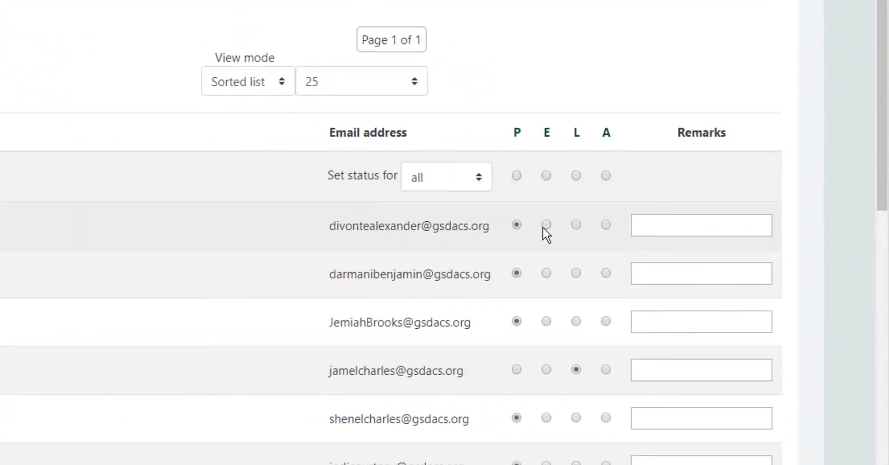
click(699, 227)
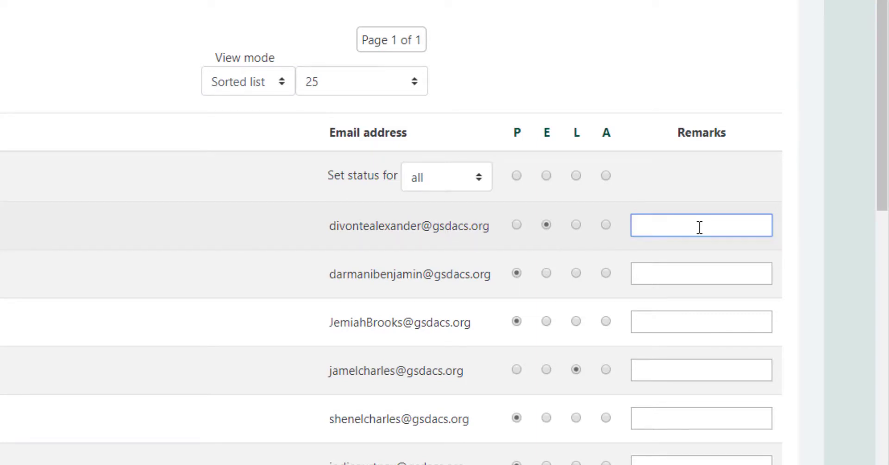
text(Internet connection is)
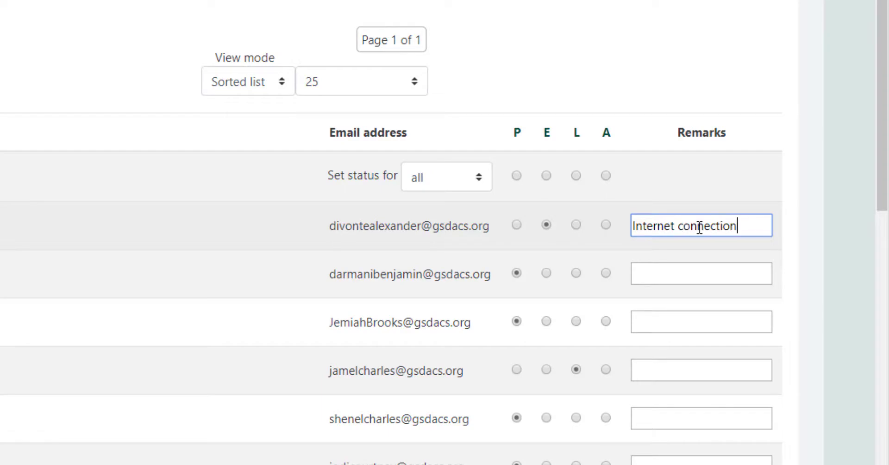
text(sues)
scroll(340, 298, down, 10)
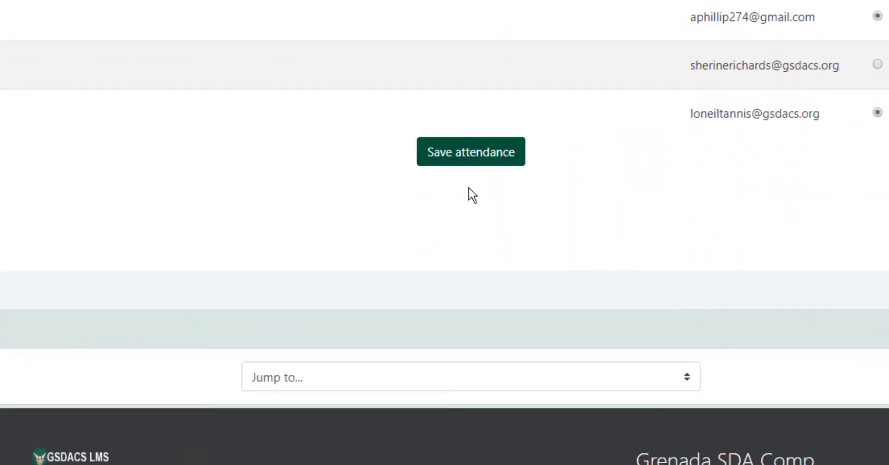
click(444, 162)
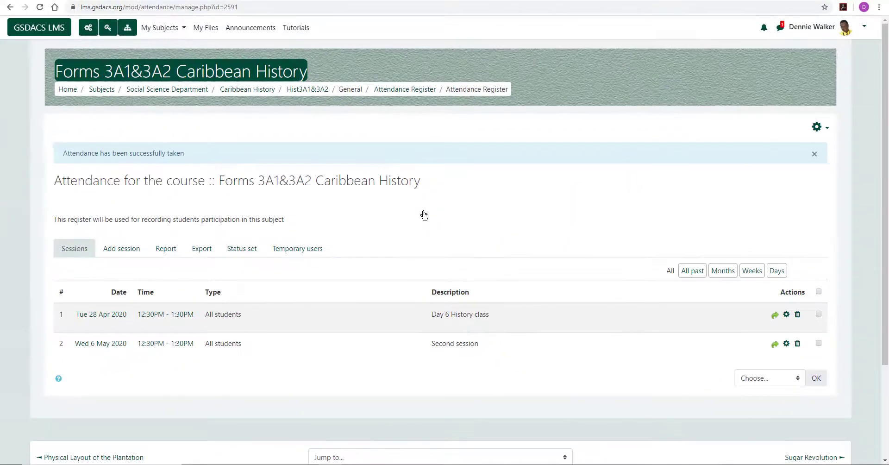